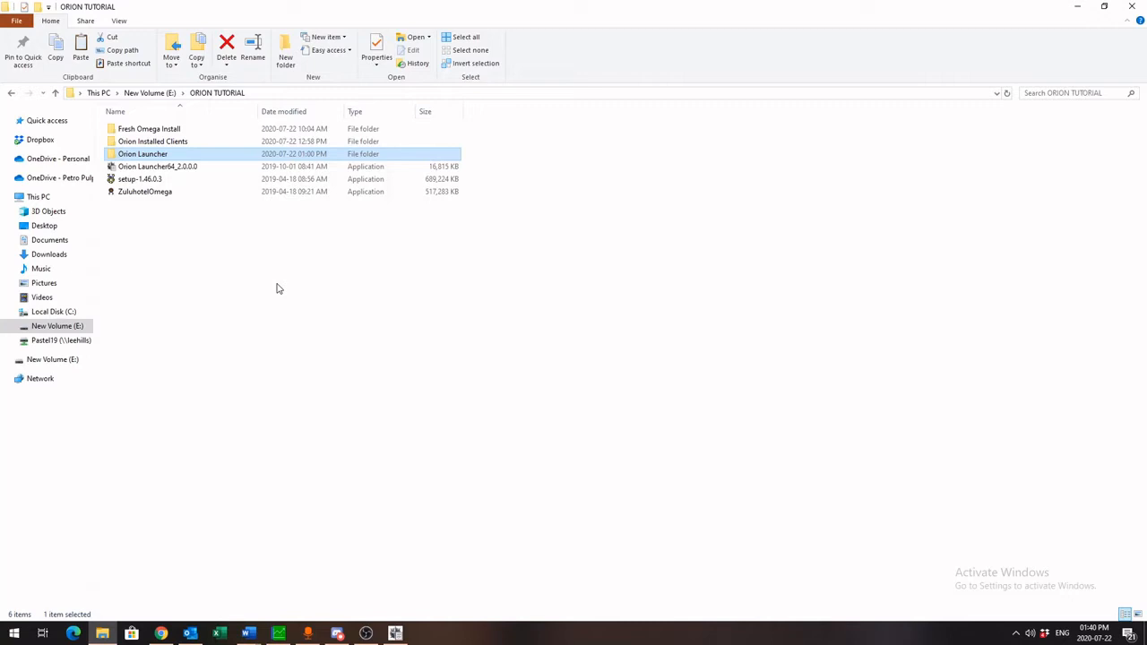
Review the folders and installers inside the ORION TUTORIAL folder
left_click(150, 211)
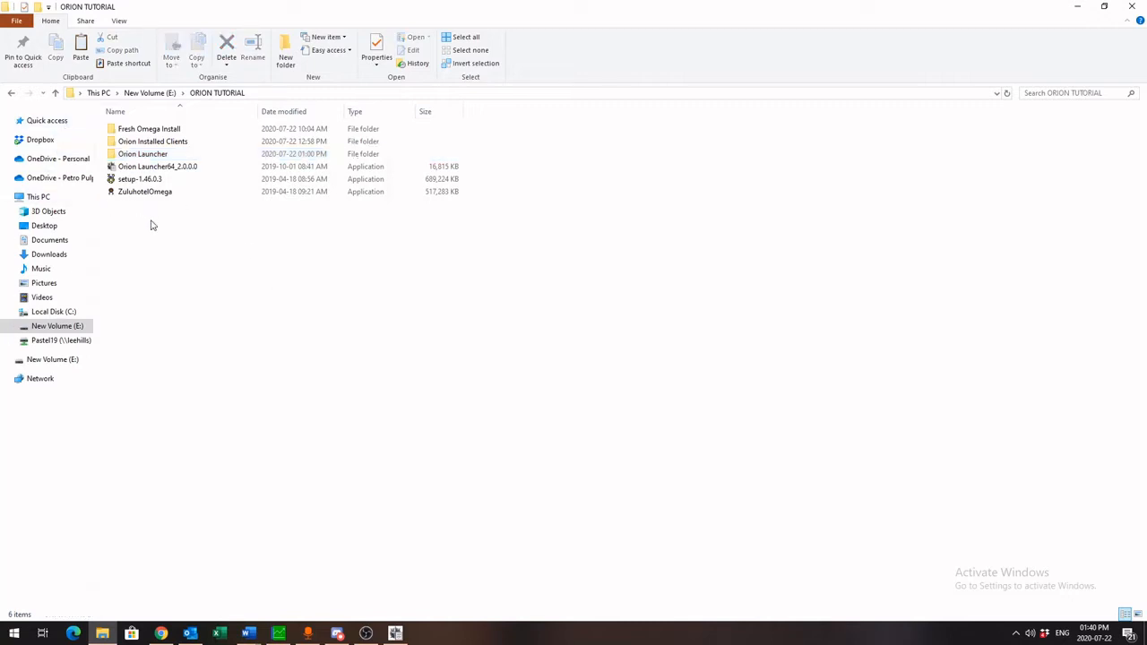
left_click(147, 182)
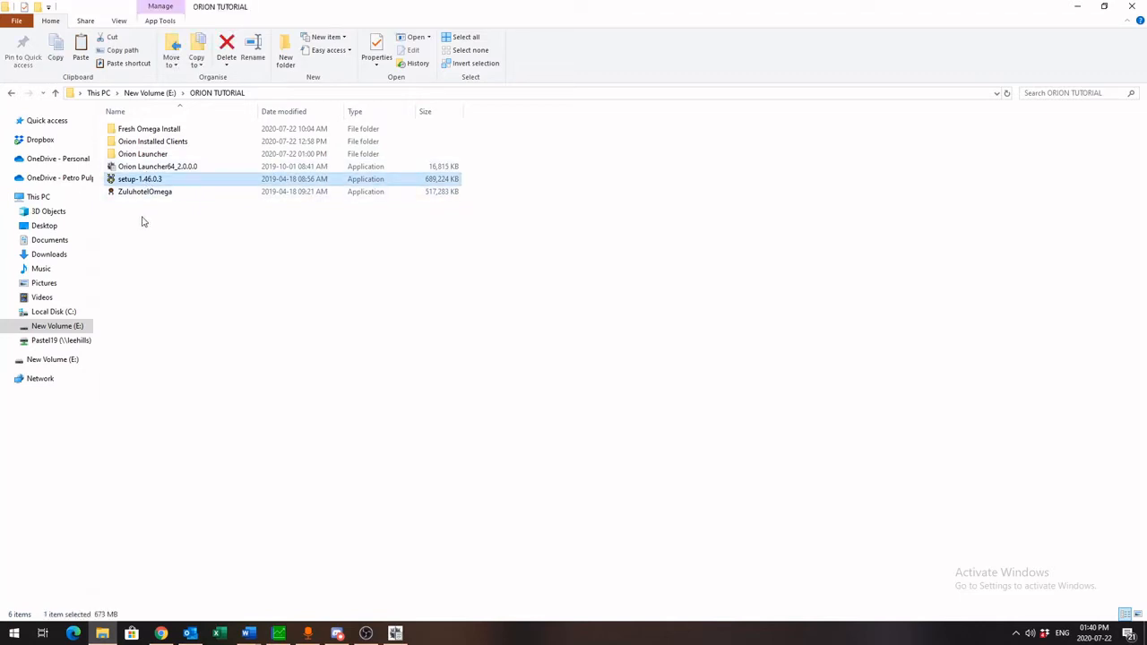
left_click(158, 194)
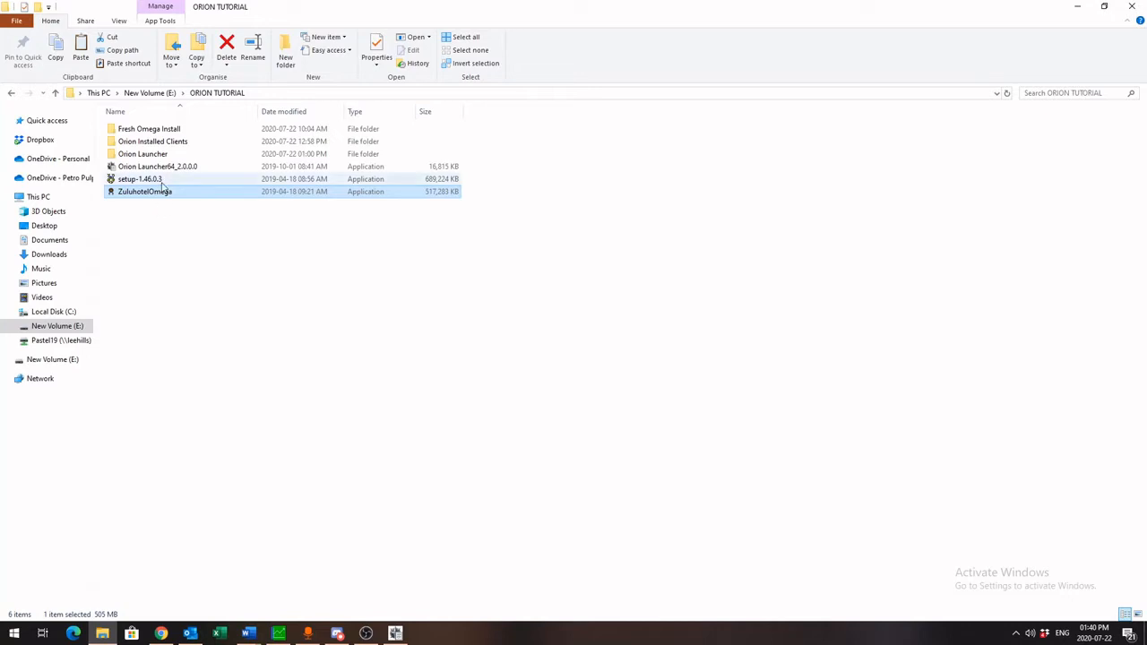
left_click(159, 181)
left_click(157, 206)
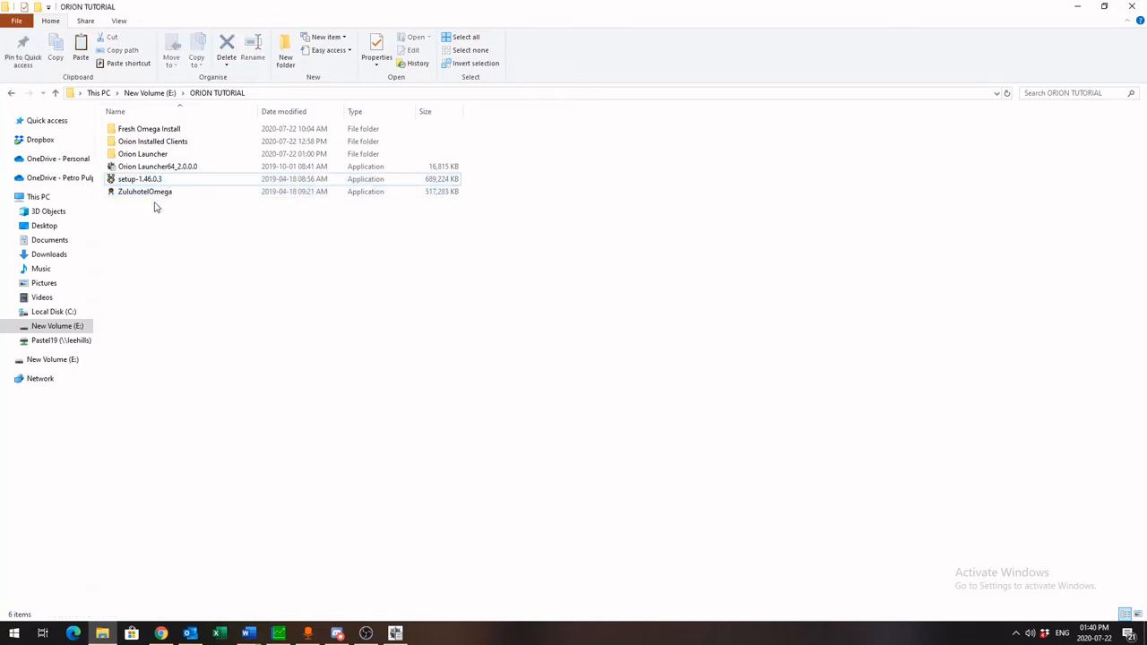
left_click(172, 180)
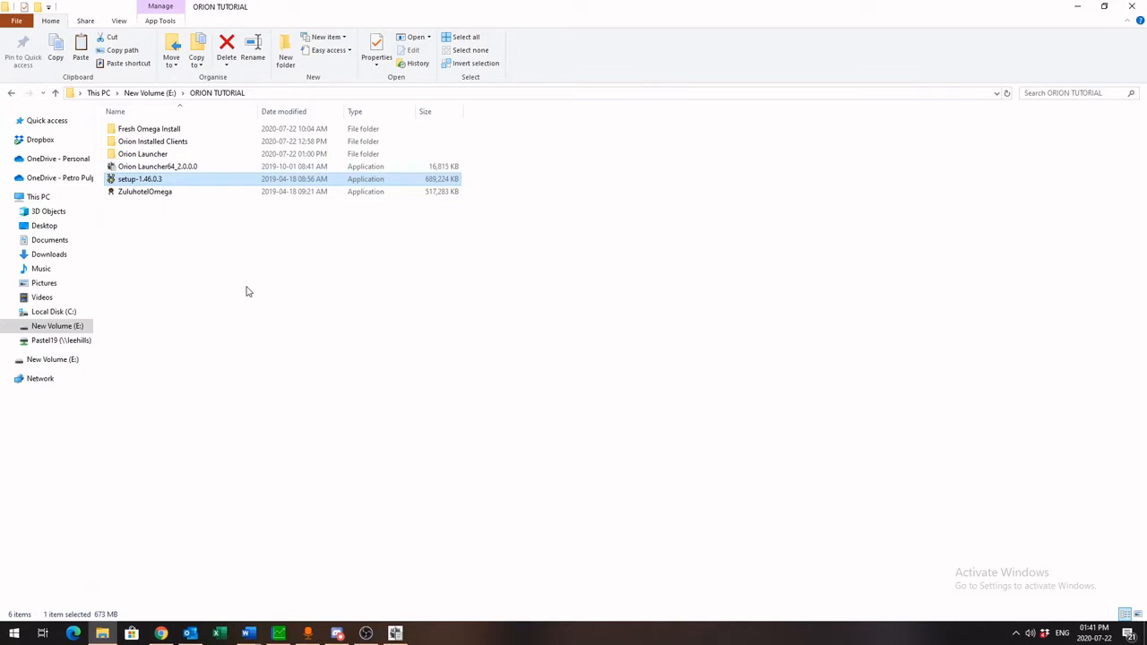
left_click(144, 195)
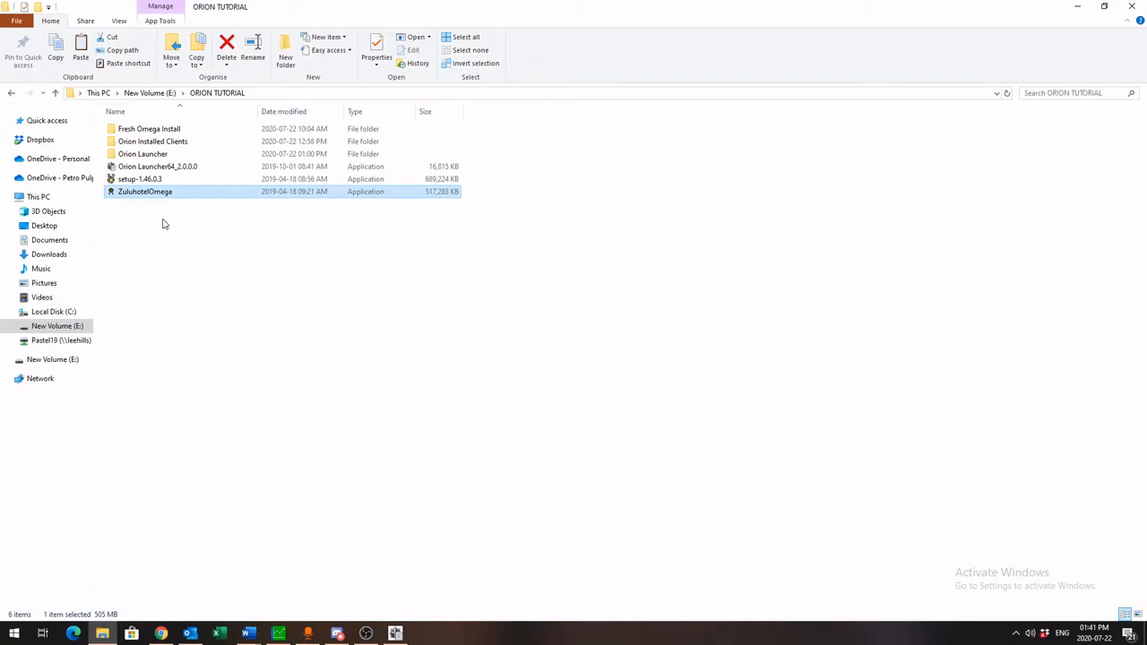
left_click(175, 132)
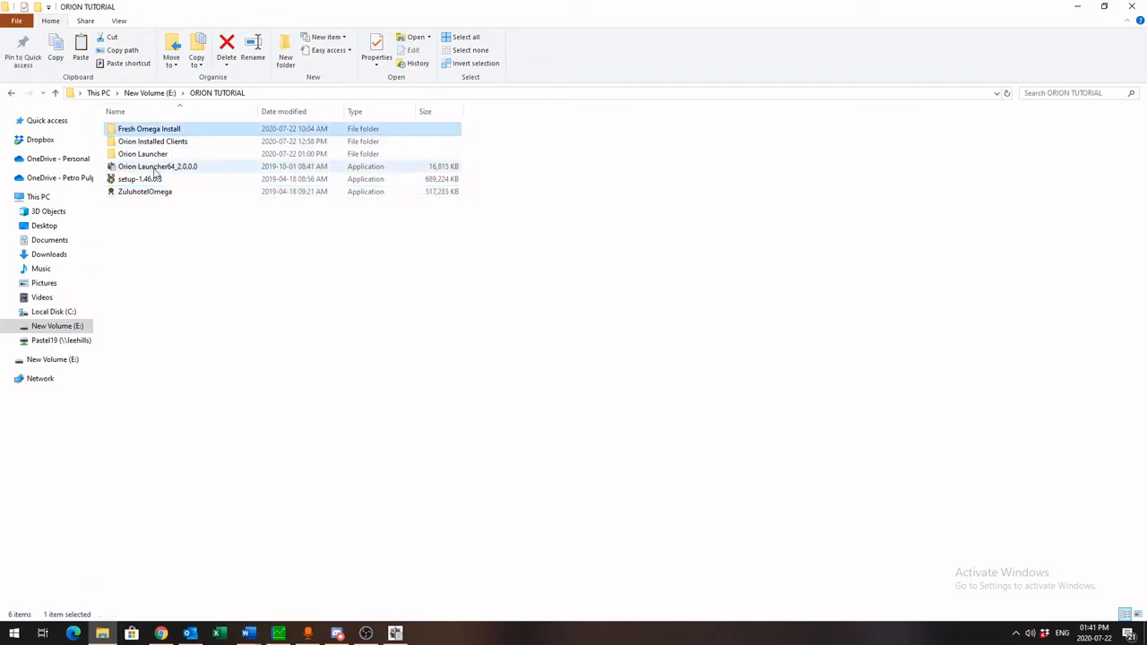
left_click(139, 231)
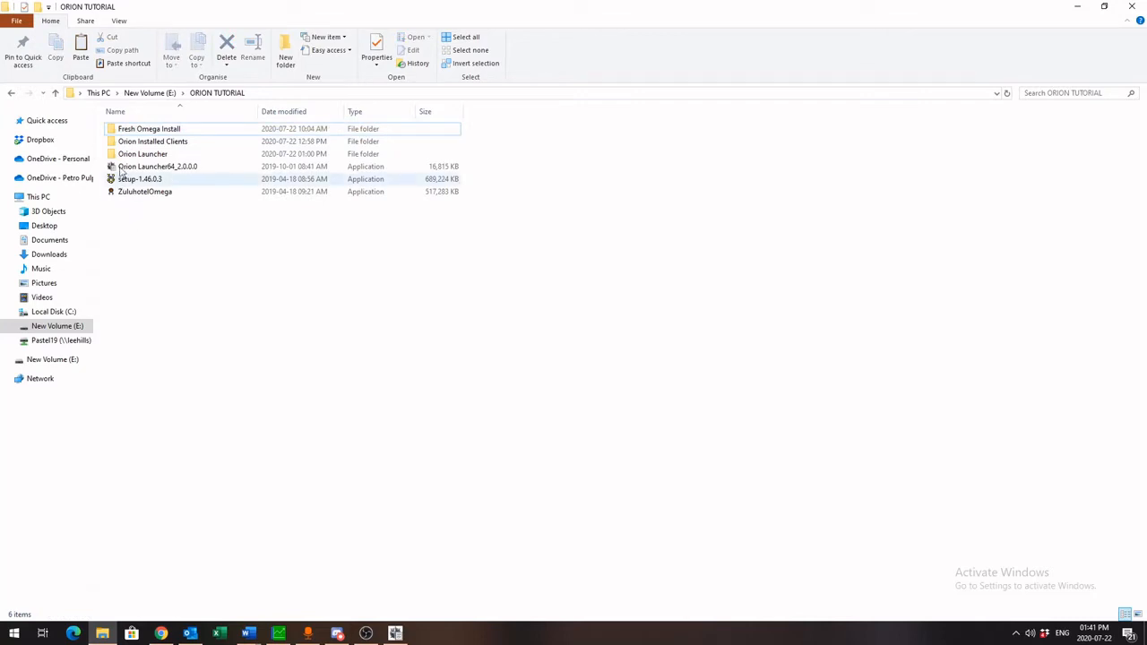
left_click(156, 130)
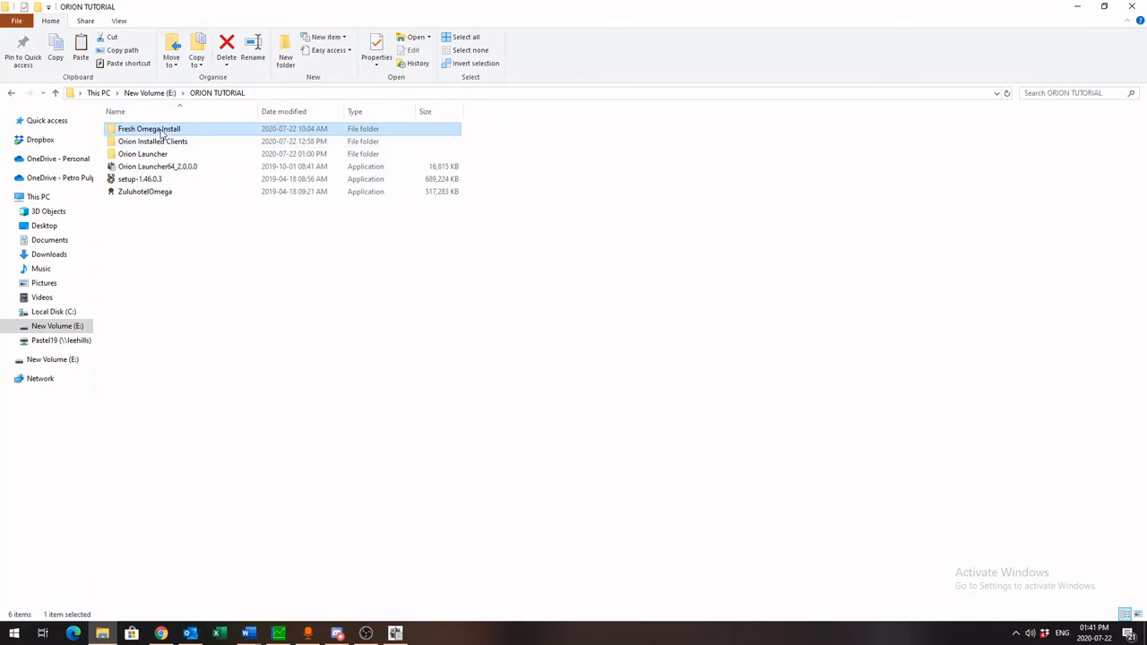
left_click(142, 236)
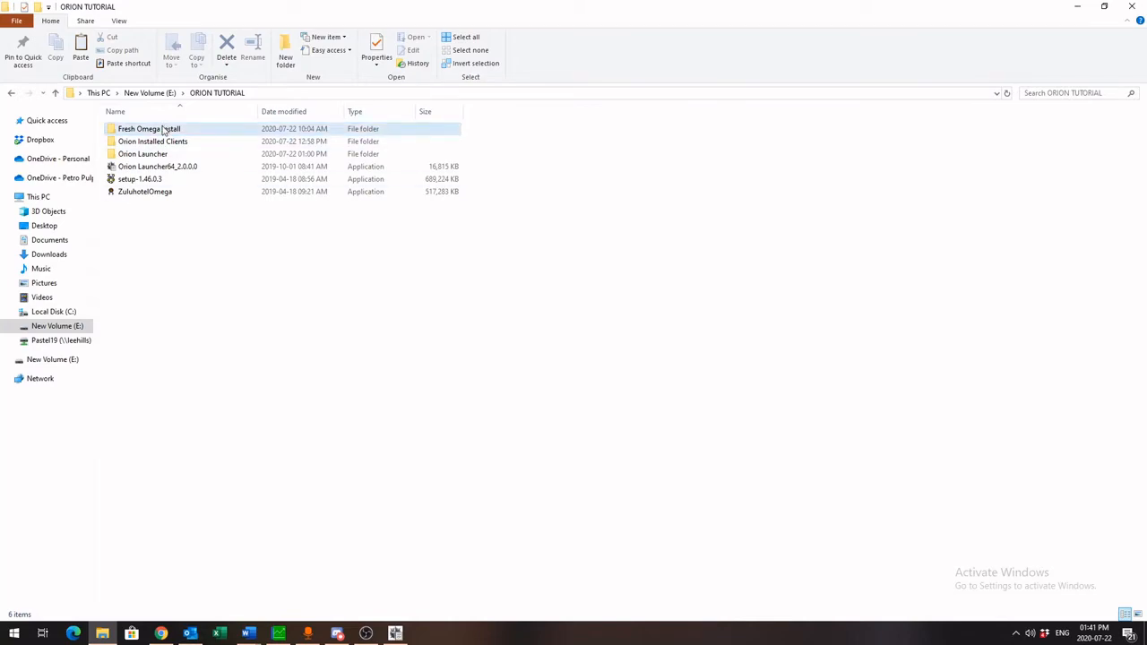
Open the Fresh Omega Install folder, browse through its files, and return to ORION TUTORIAL
double_click(164, 131)
scroll(225, 185, "down", 20)
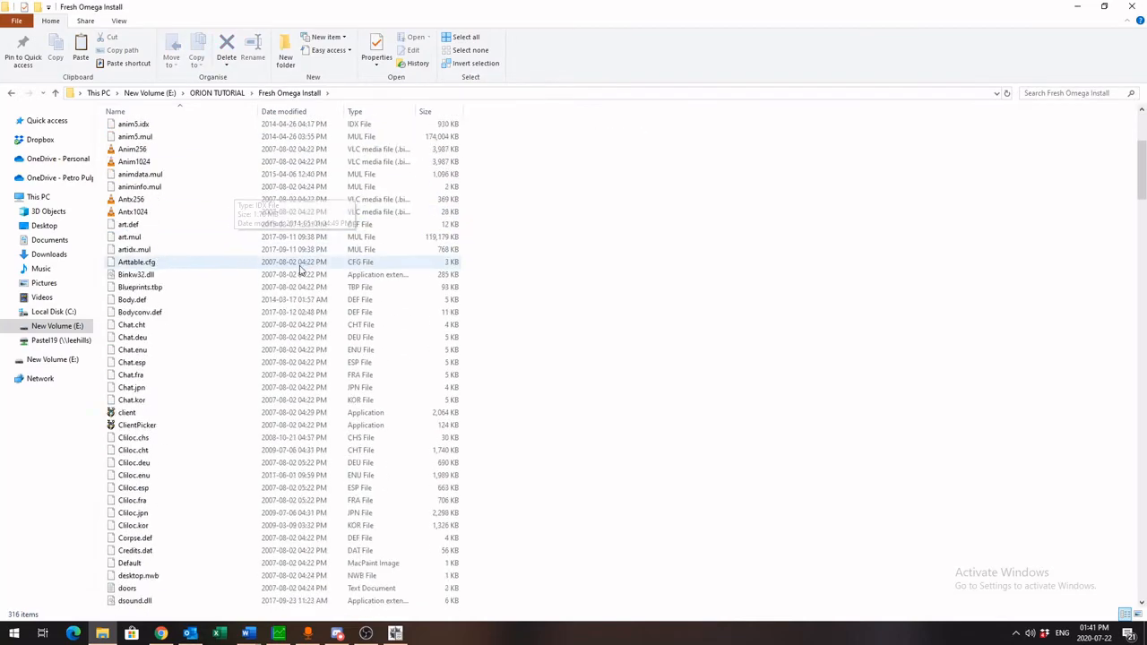
scroll(298, 290, "down", 12)
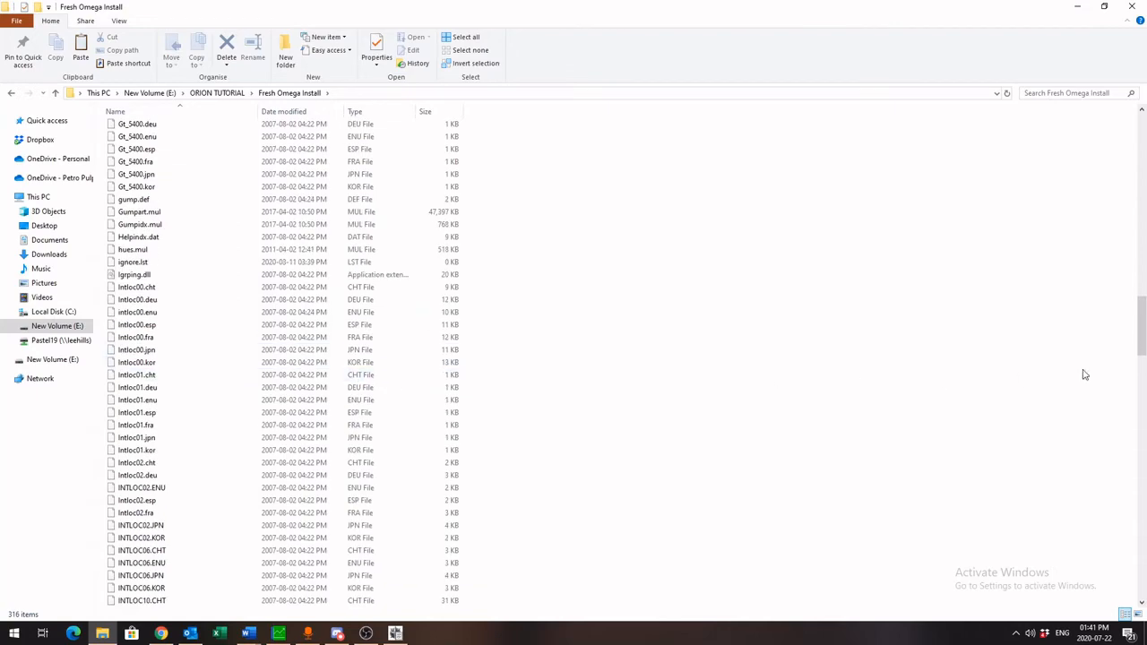
left_click_drag(1141, 354, 1104, 594)
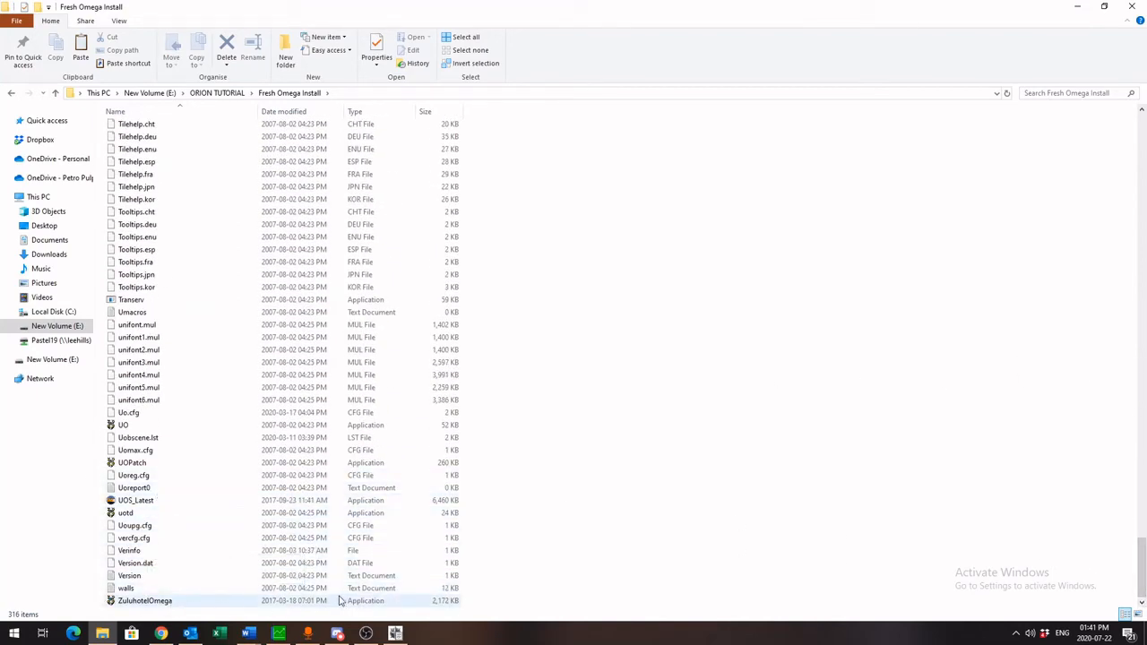
left_click(229, 93)
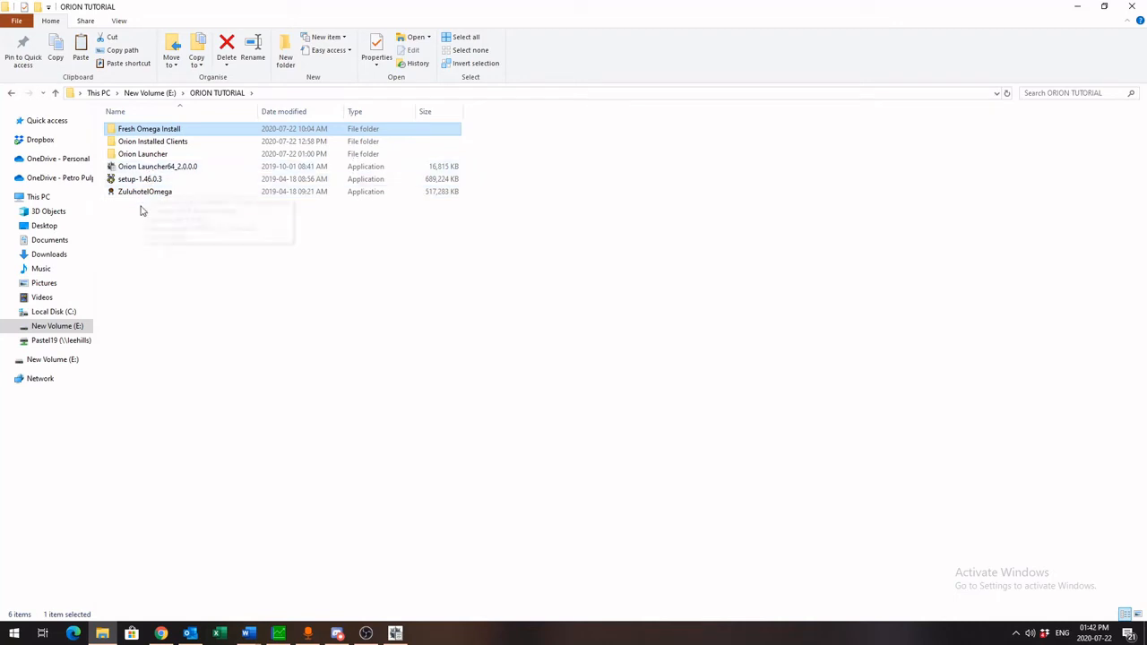
Open the Orion Installed Clients folder and delete the BigboyWarrior folder inside it
left_click(141, 233)
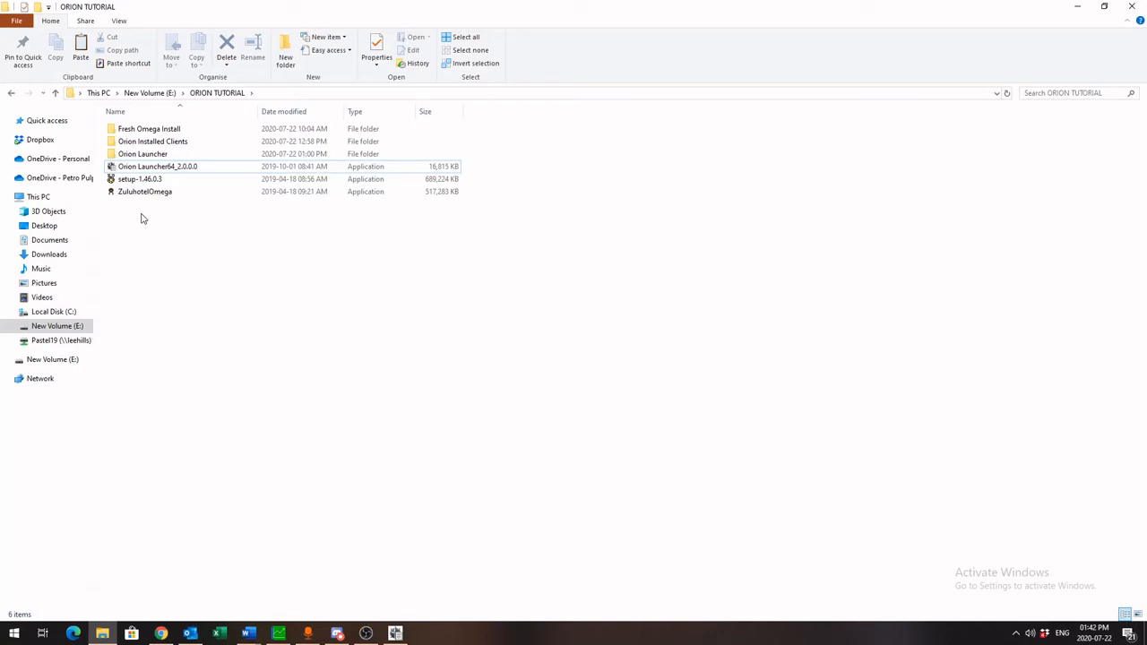
left_click(140, 157)
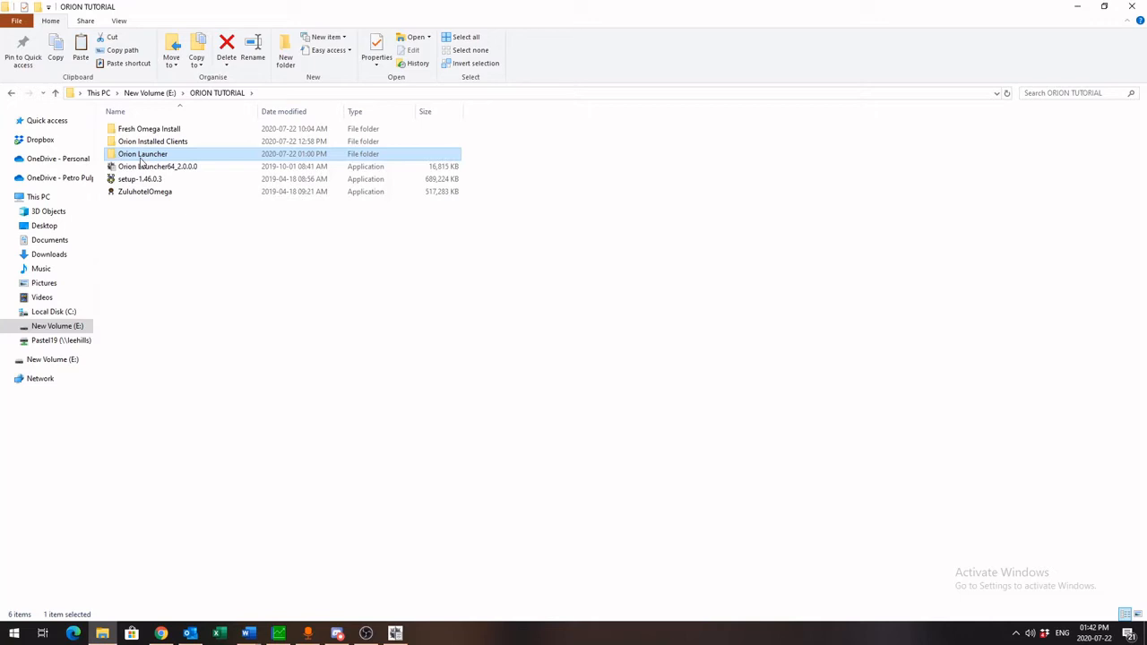
left_click(139, 217)
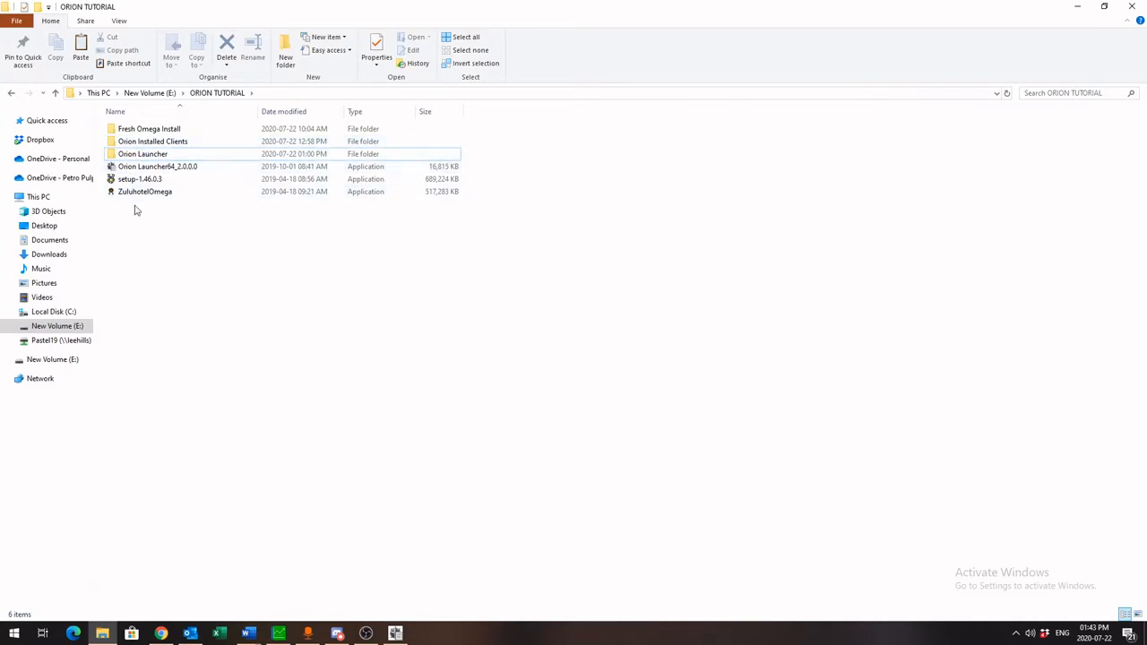
left_click(154, 144)
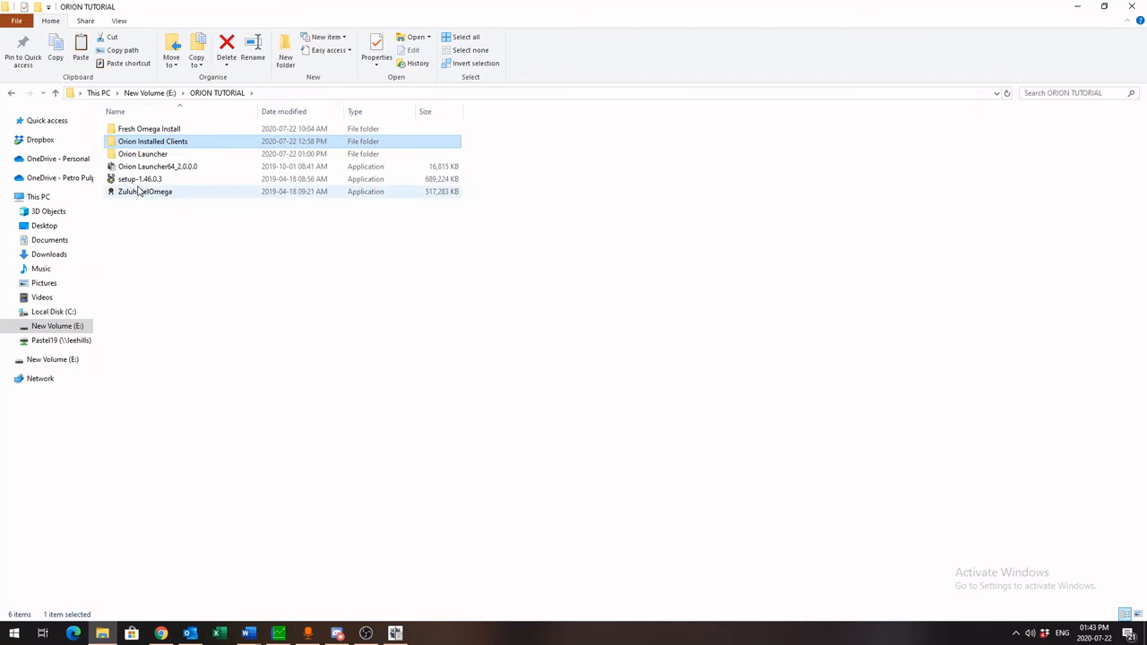
double_click(148, 143)
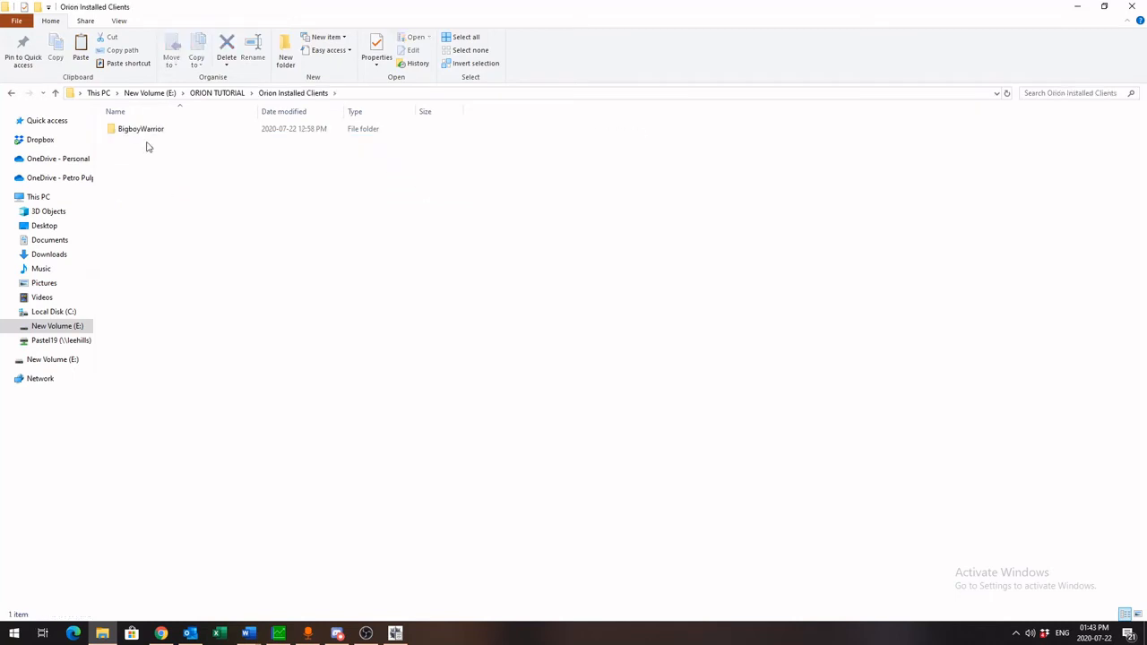
left_click(149, 133)
key("Delete")
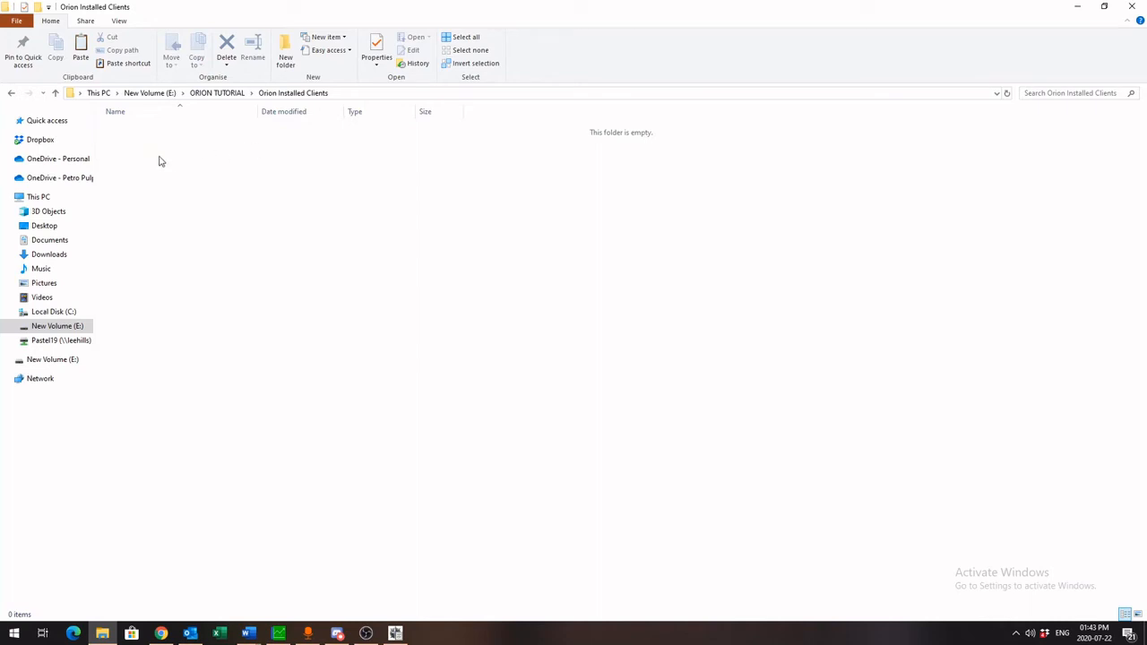
Create a new folder named BigboyWarrior in Orion Installed Clients
right_click(159, 158)
mouse_move(116, 318)
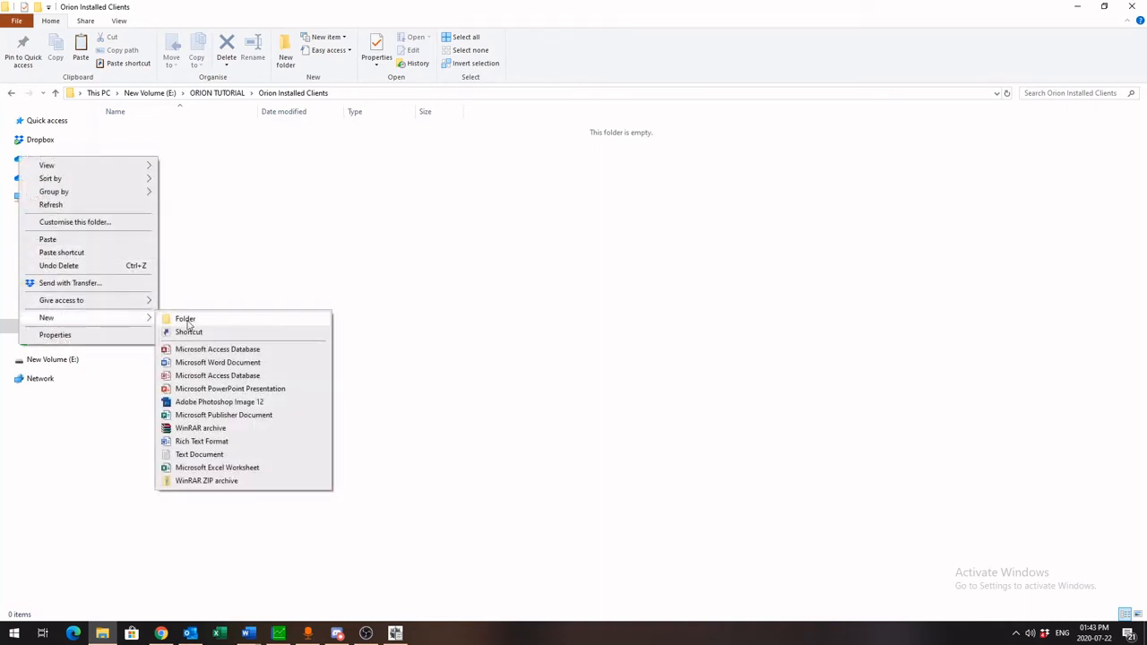
left_click(182, 318)
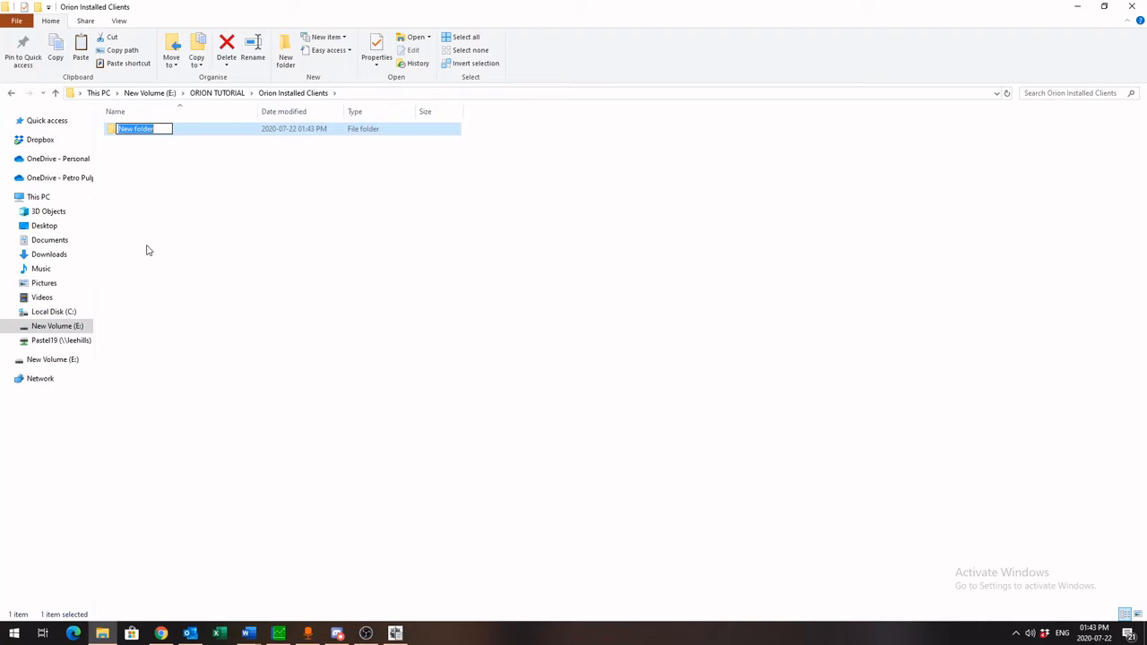
type("BigboyWarrior")
key("Return")
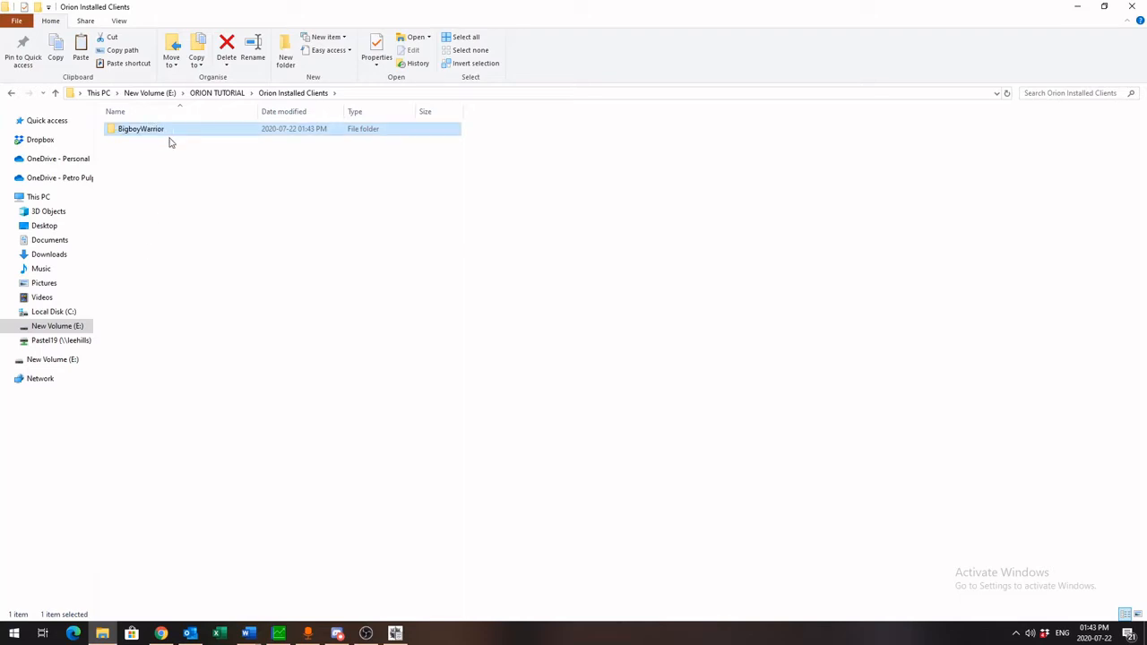
Copy the Fresh Omega Install folder from ORION TUTORIAL into the new BigboyWarrior folder
left_click(203, 97)
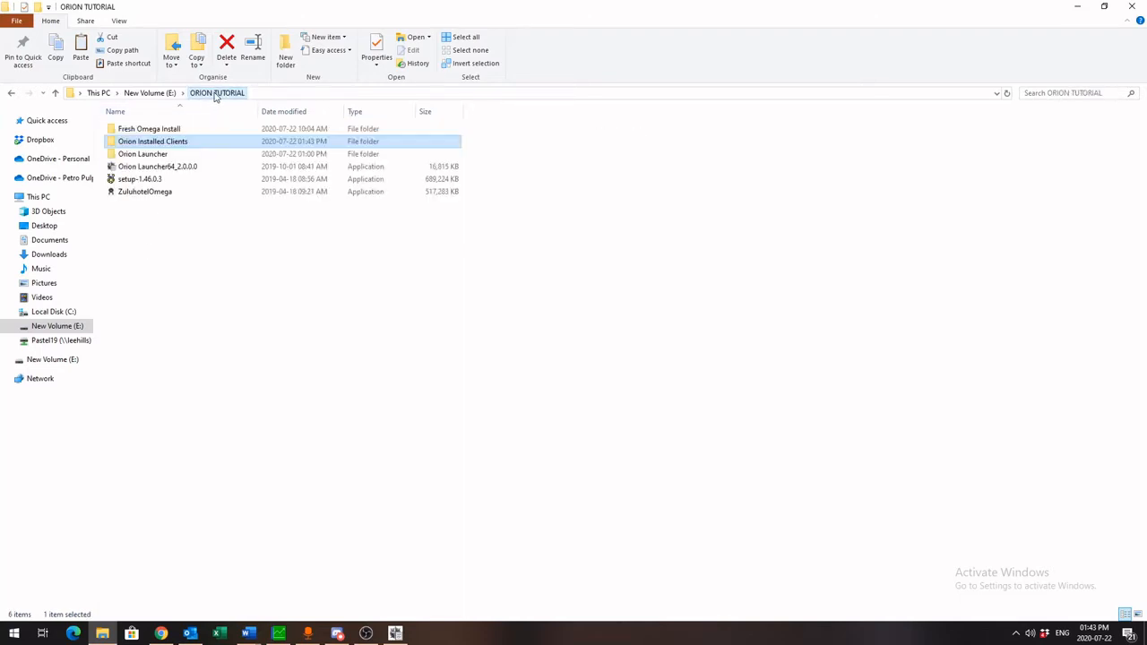
left_click(164, 132)
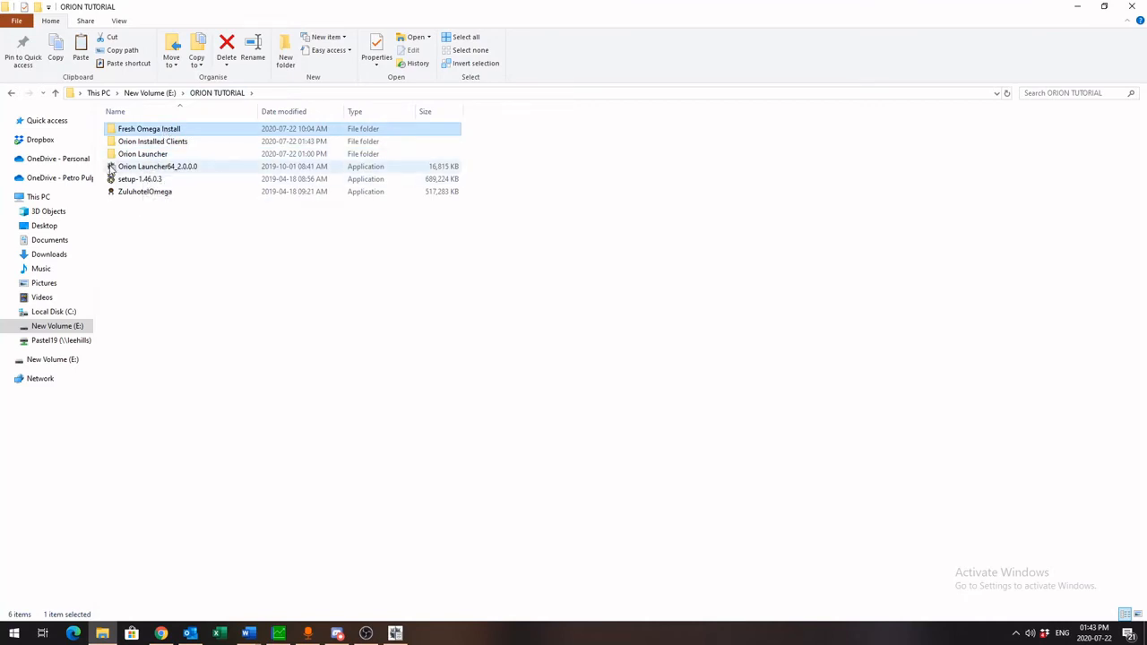
right_click(184, 133)
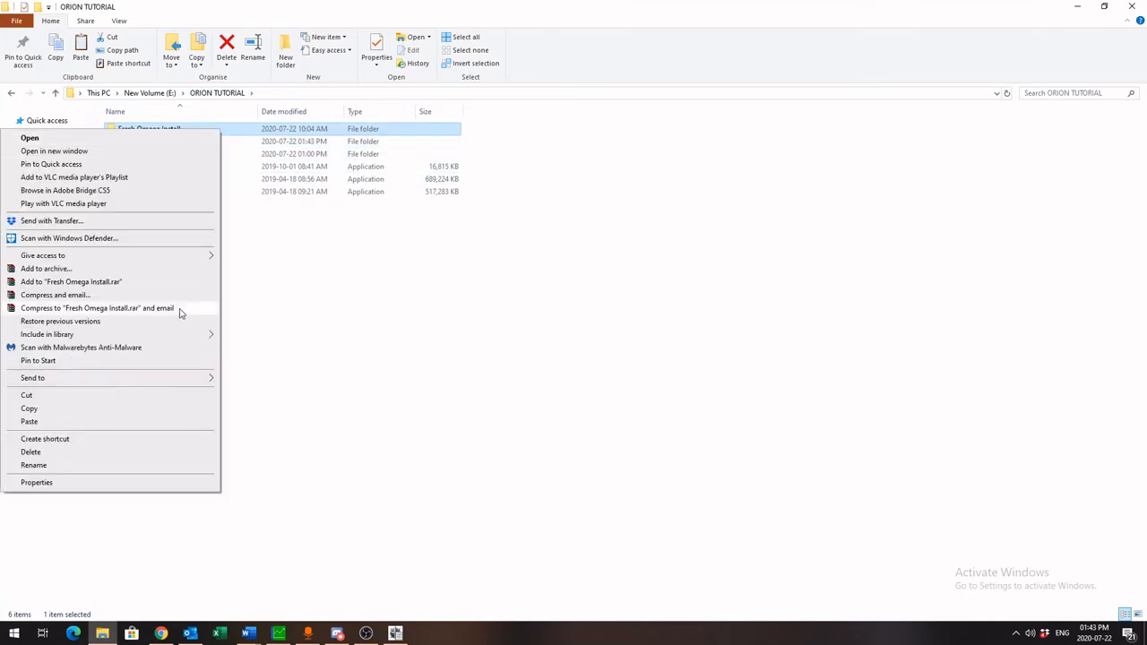
left_click(58, 408)
double_click(179, 142)
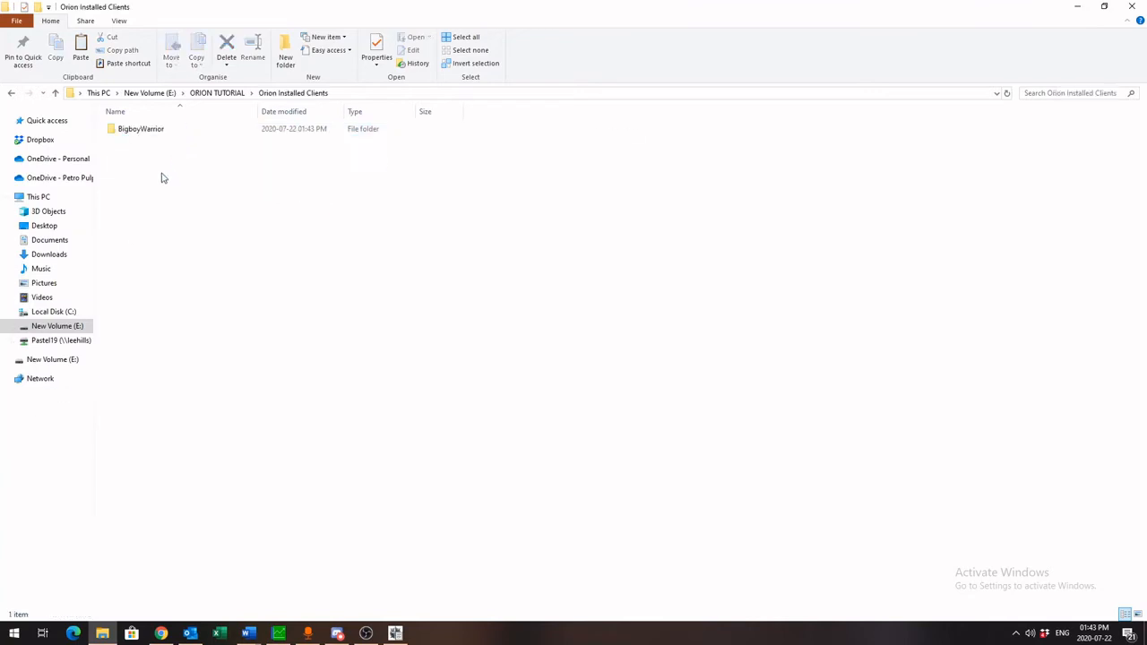
double_click(151, 129)
right_click(146, 167)
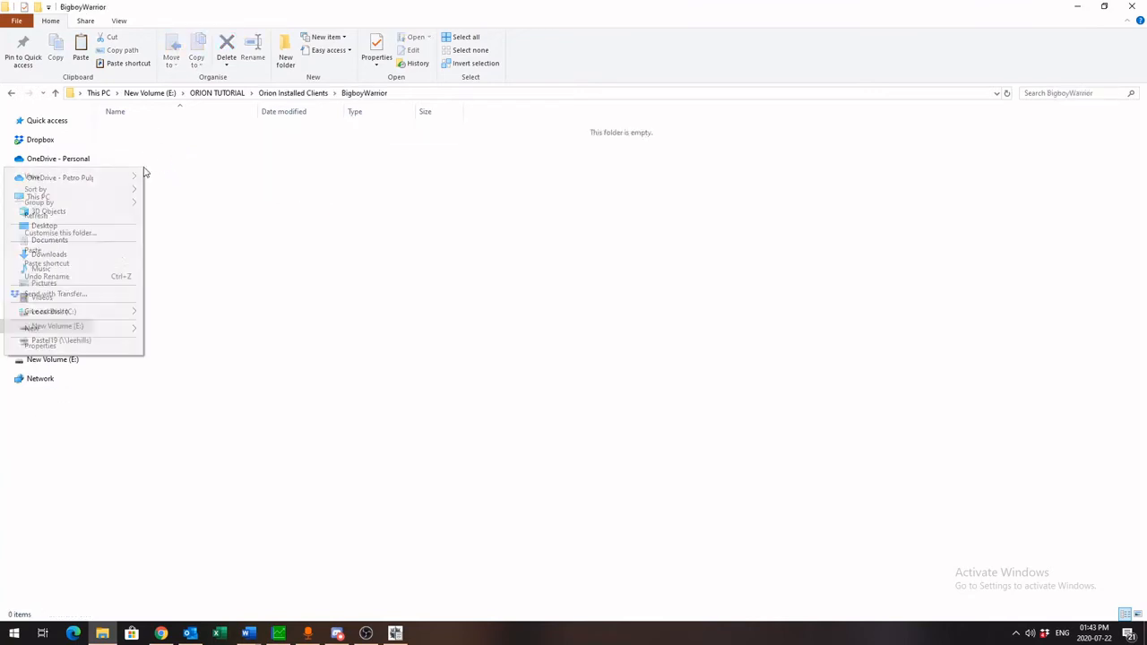
left_click(102, 254)
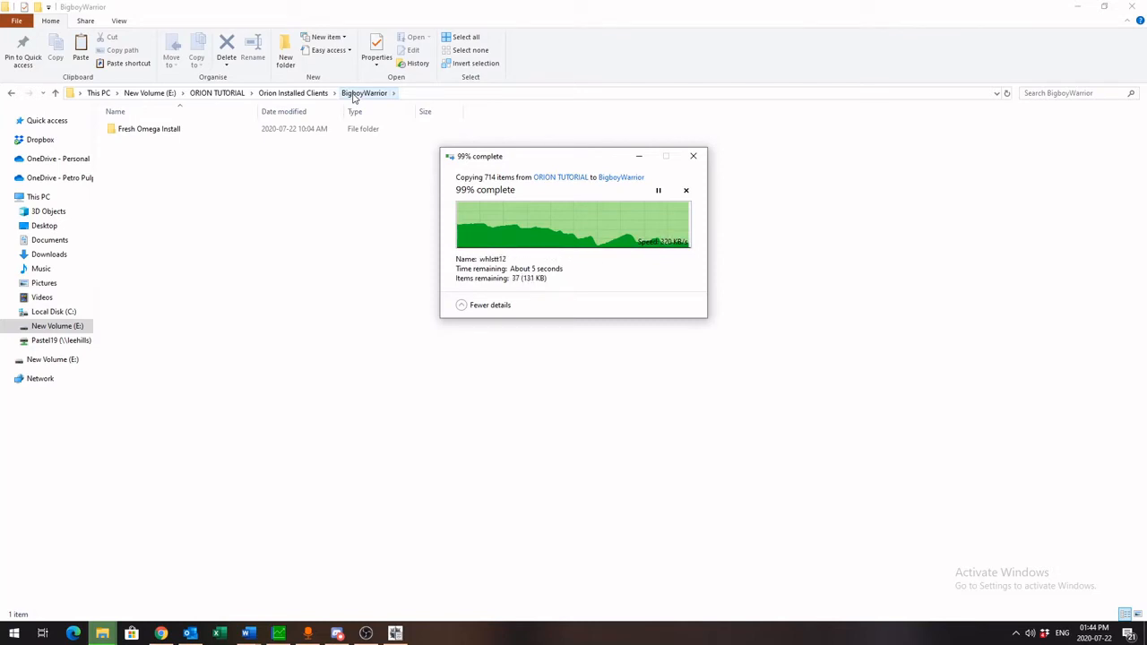
Open the Orion Launcher folder, switch to the running Orion Launcher window and move it into view
left_click(300, 95)
left_click(222, 95)
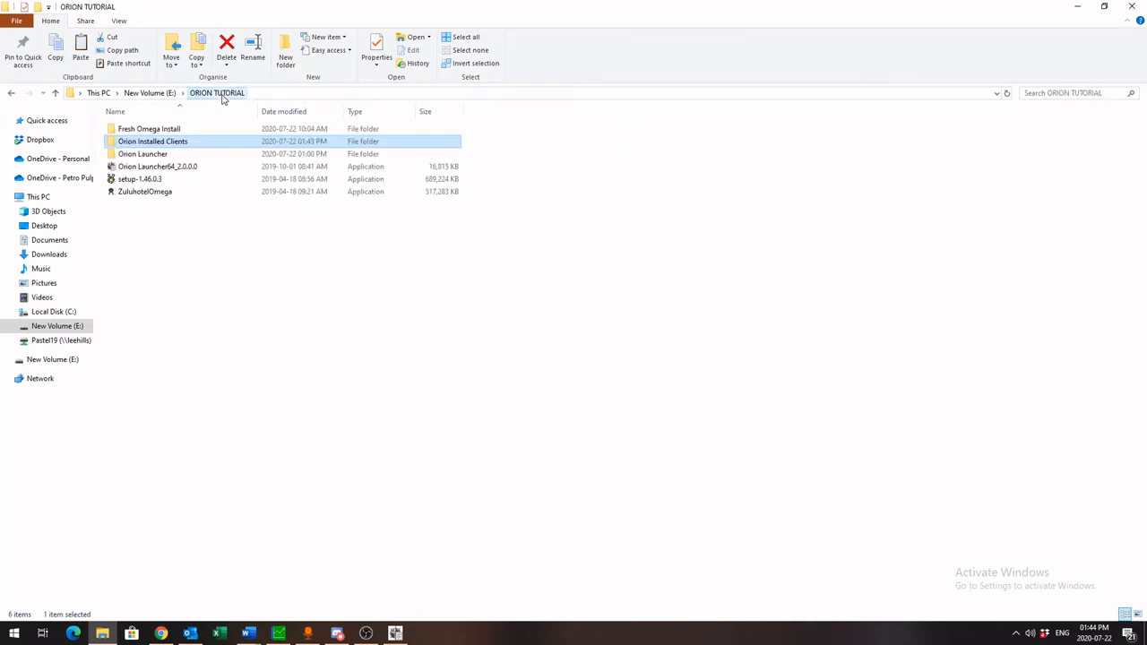
double_click(183, 157)
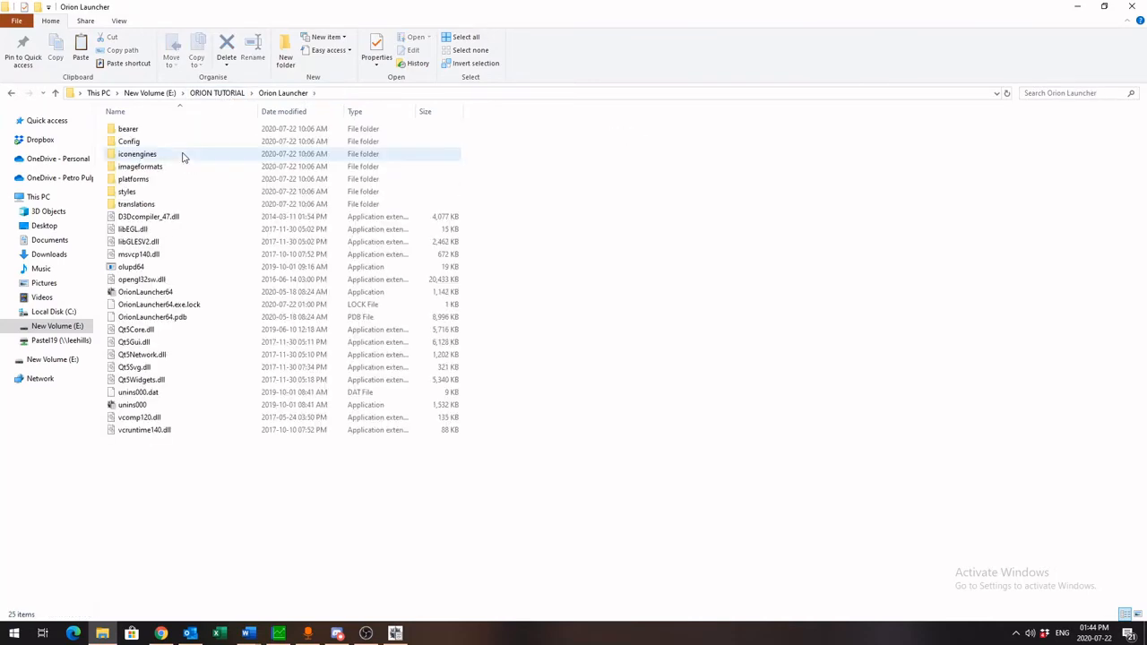
left_click(186, 299)
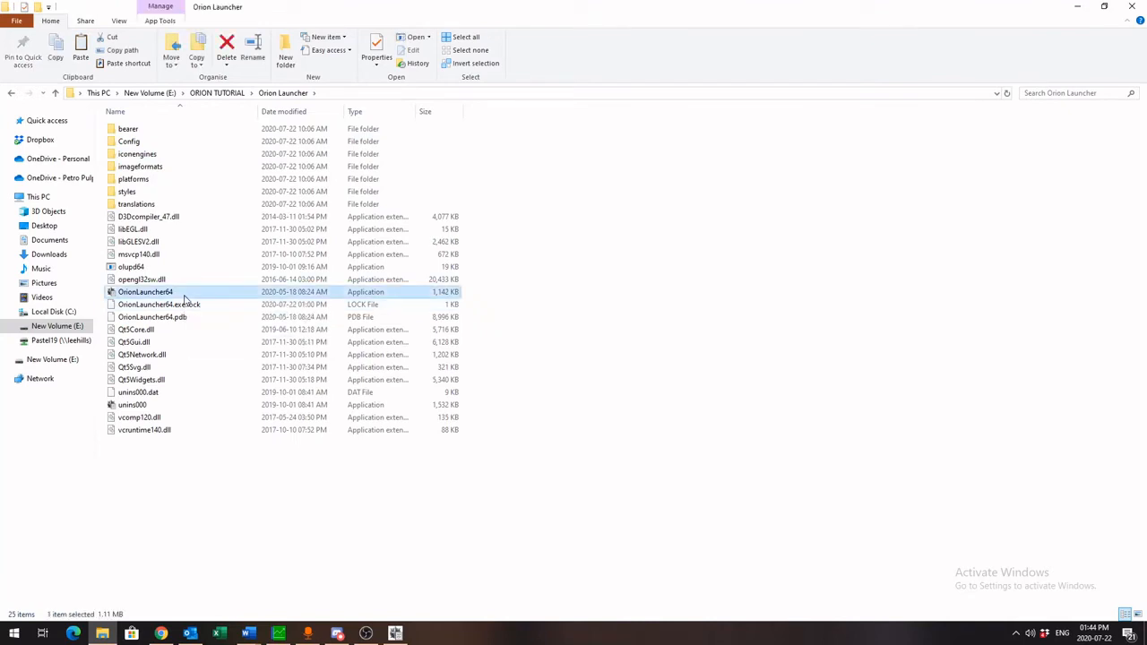
left_click(395, 634)
left_click_drag(632, 111, 417, 112)
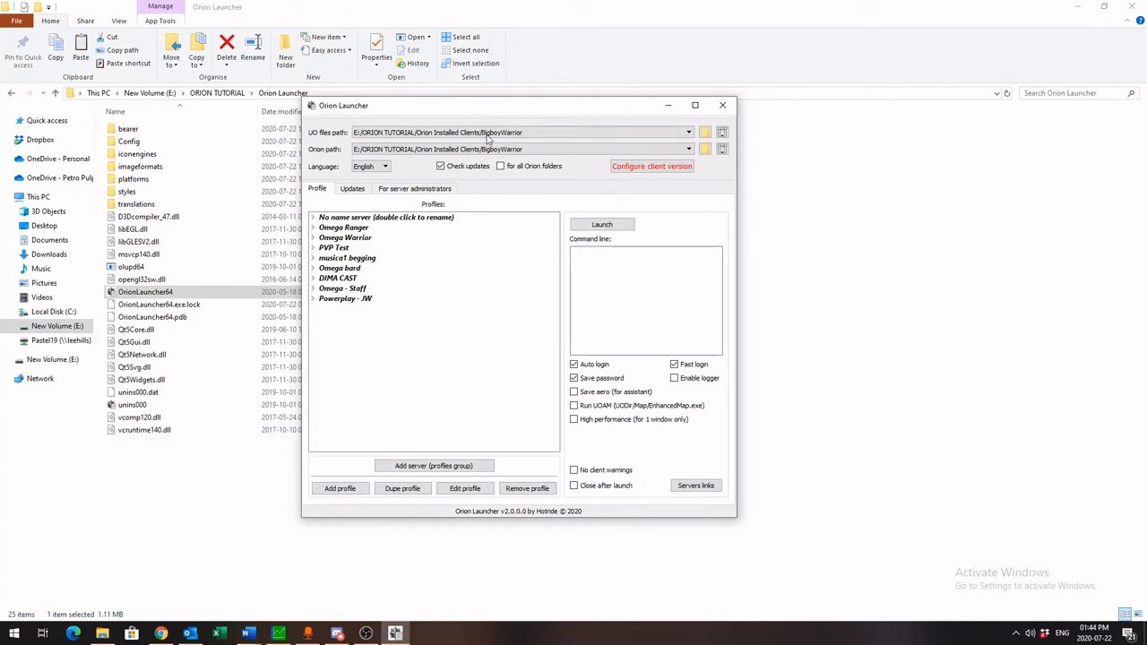
Set the UO files path to the Fresh Omega Install folder inside Orion Installed Clients\BigboyWarrior
left_click(705, 133)
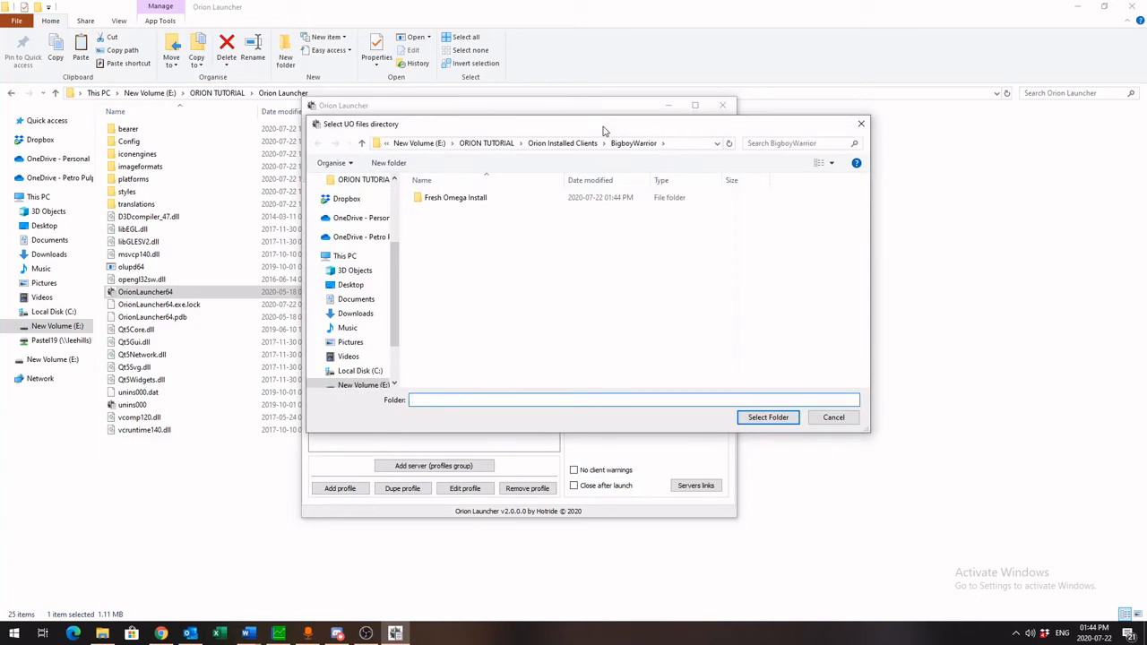
left_click(489, 143)
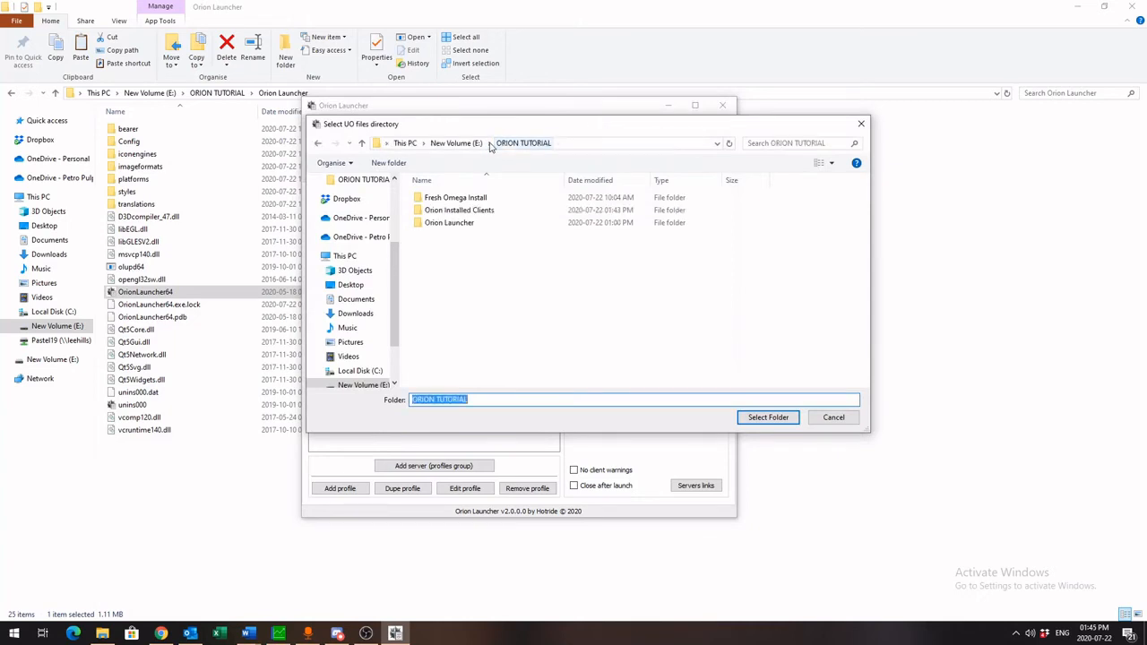
double_click(461, 213)
left_click(450, 201)
double_click(450, 201)
double_click(451, 199)
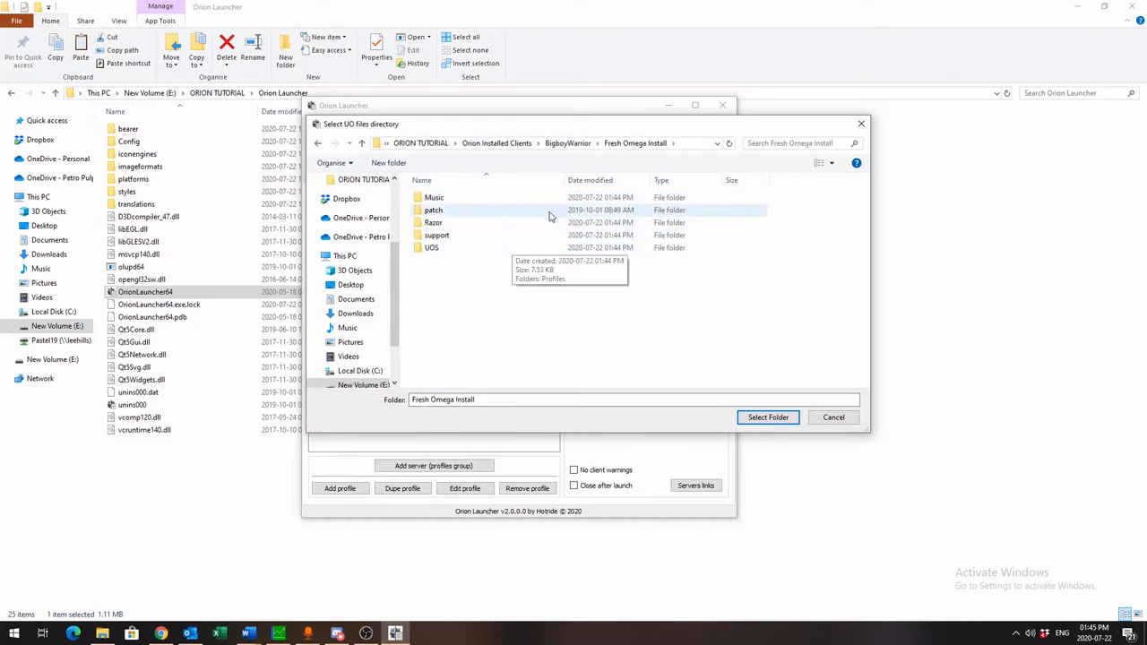
left_click(763, 418)
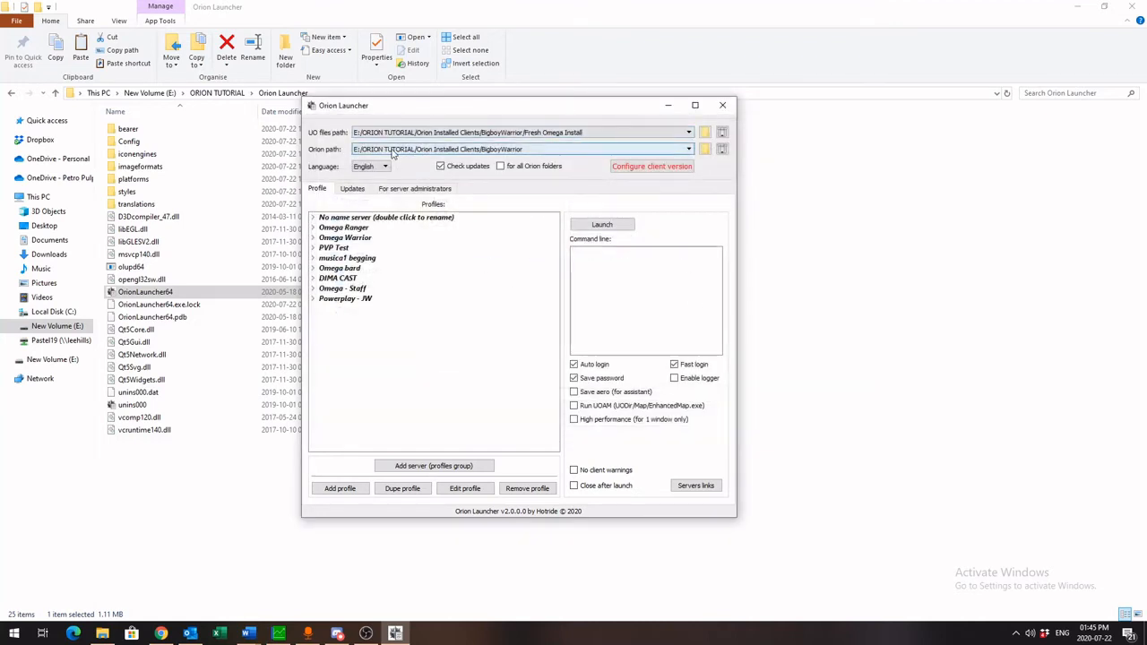
Set the Orion path to the same Fresh Omega Install folder inside BigboyWarrior
left_click(706, 149)
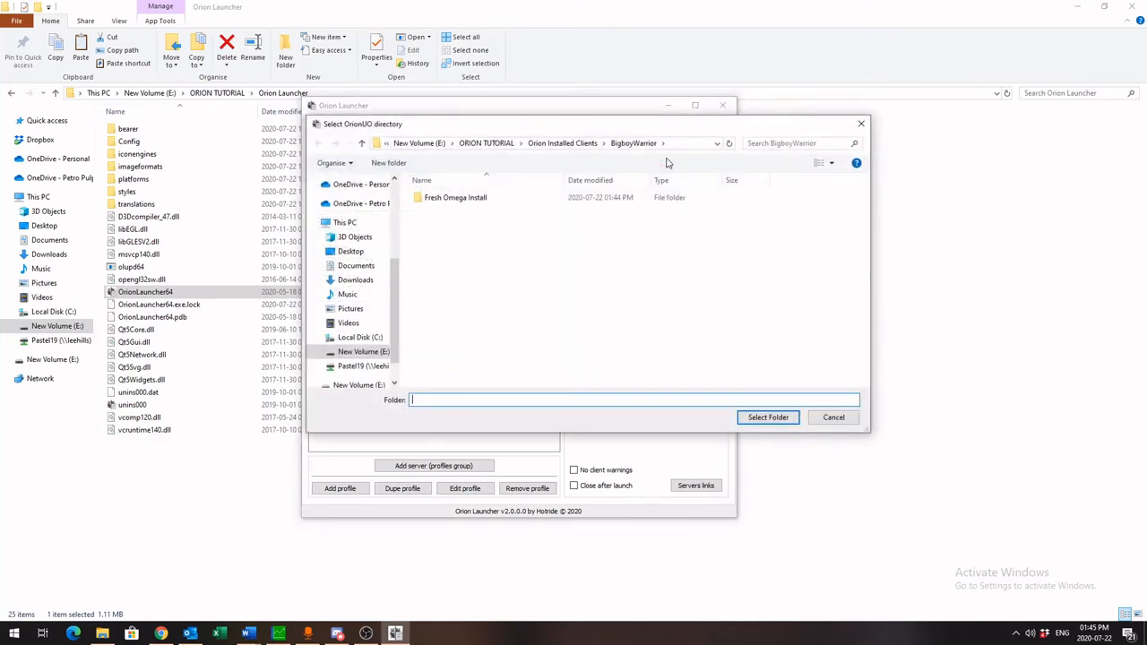
double_click(452, 198)
left_click(768, 416)
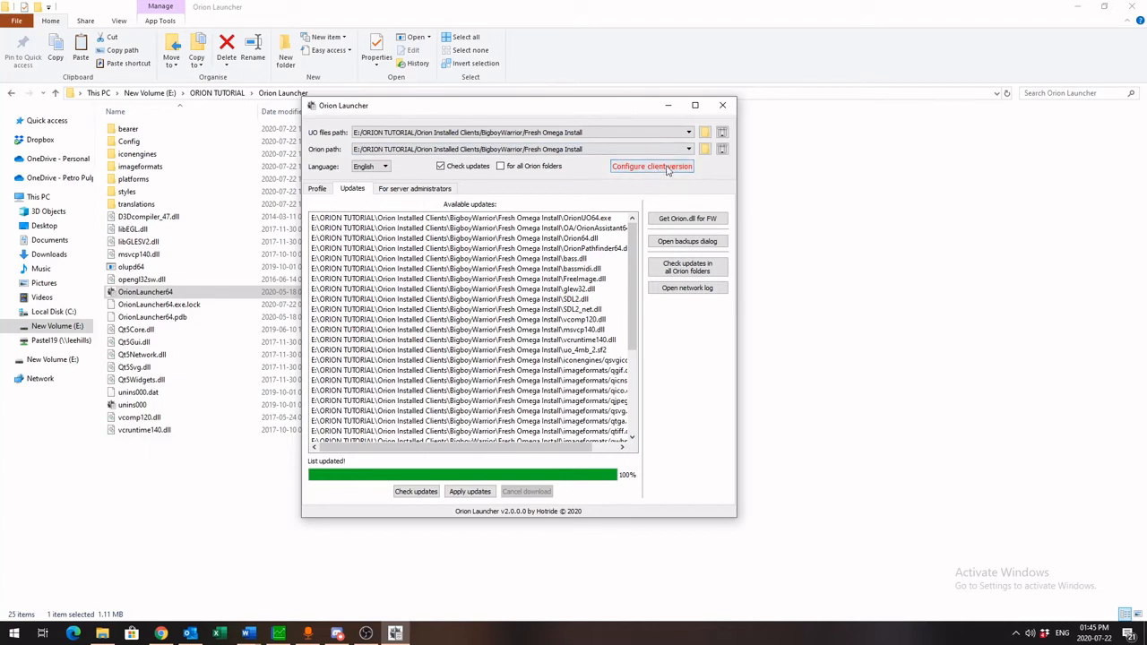
Configure the client version from the original client ZuluhotelOmega.exe, creating the configuration for version 6.0.14.3
left_click(638, 171)
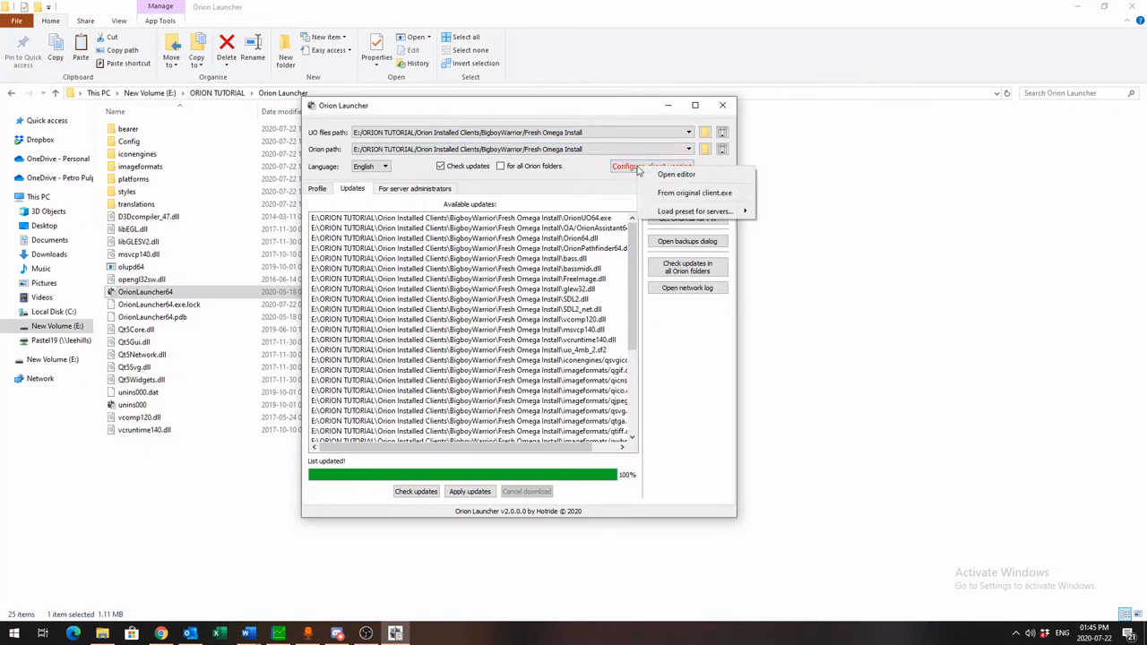
left_click(689, 195)
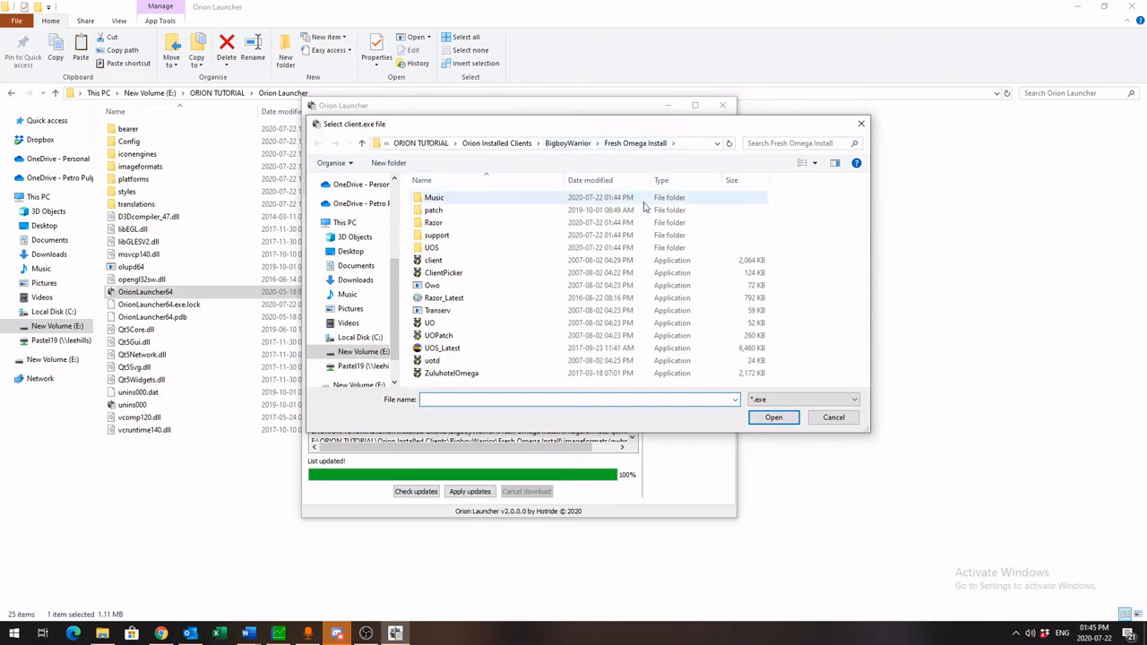
left_click(461, 373)
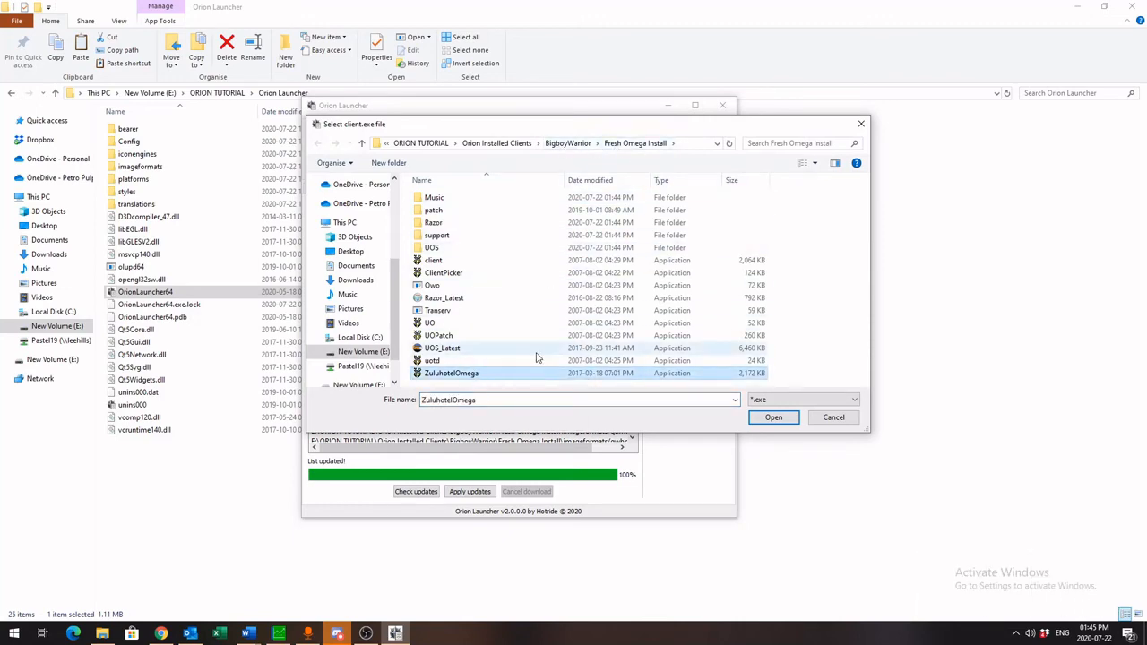
left_click(771, 418)
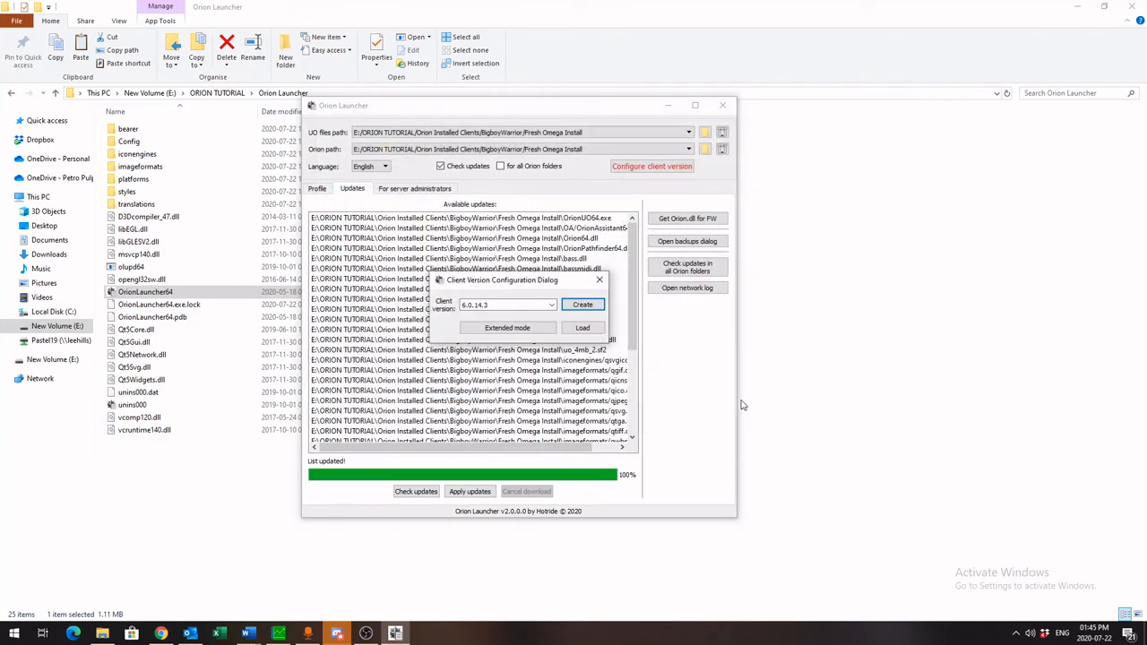
left_click(578, 305)
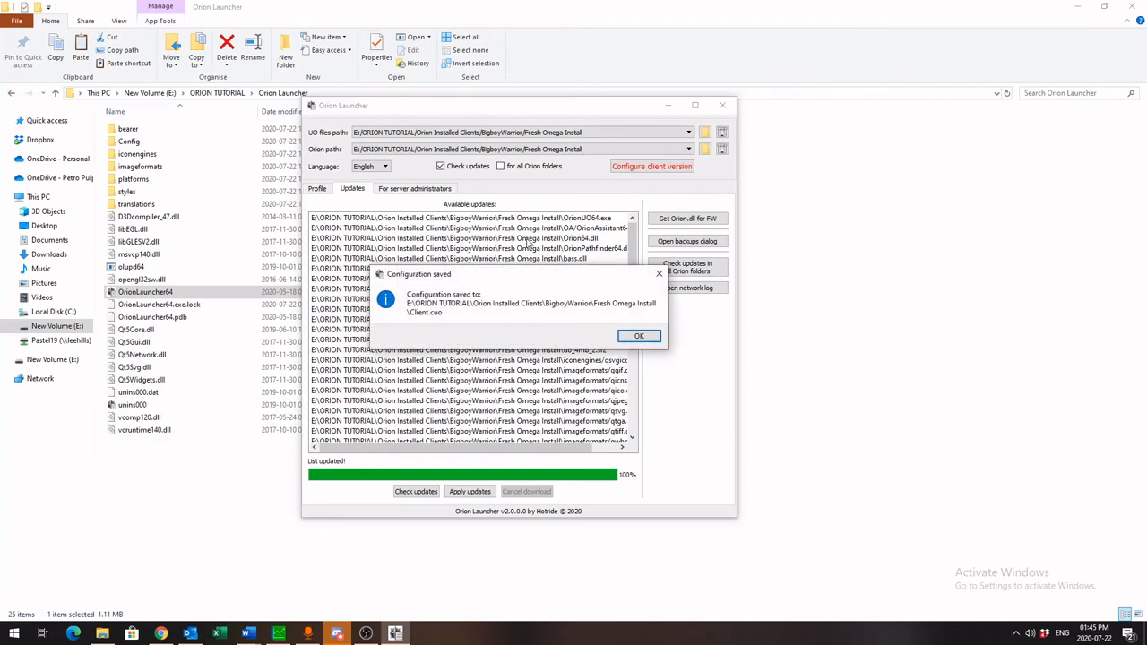
left_click(637, 336)
Apply the available Orion updates to the new client folder and acknowledge the completed download
left_click(607, 274)
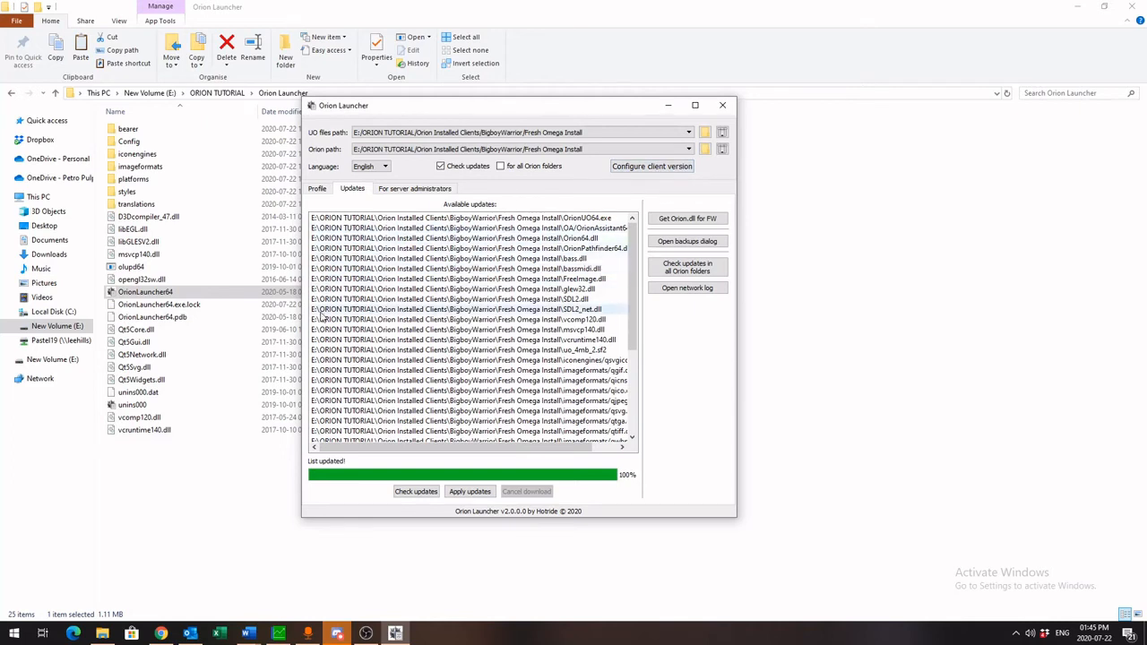
left_click_drag(631, 258, 644, 238)
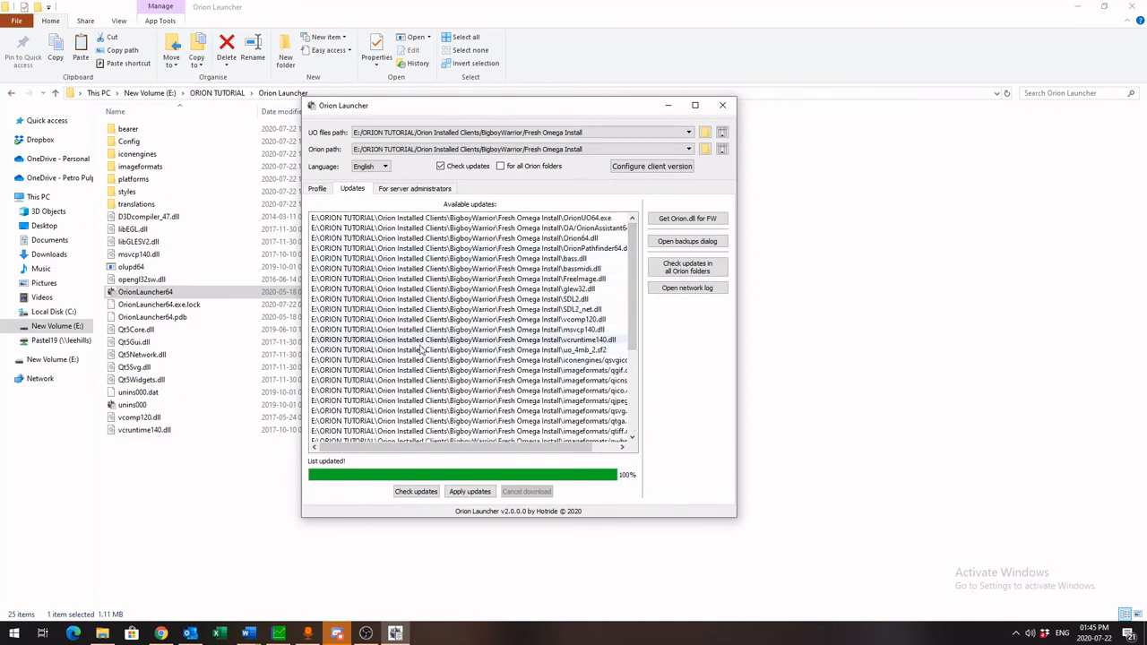
left_click(469, 493)
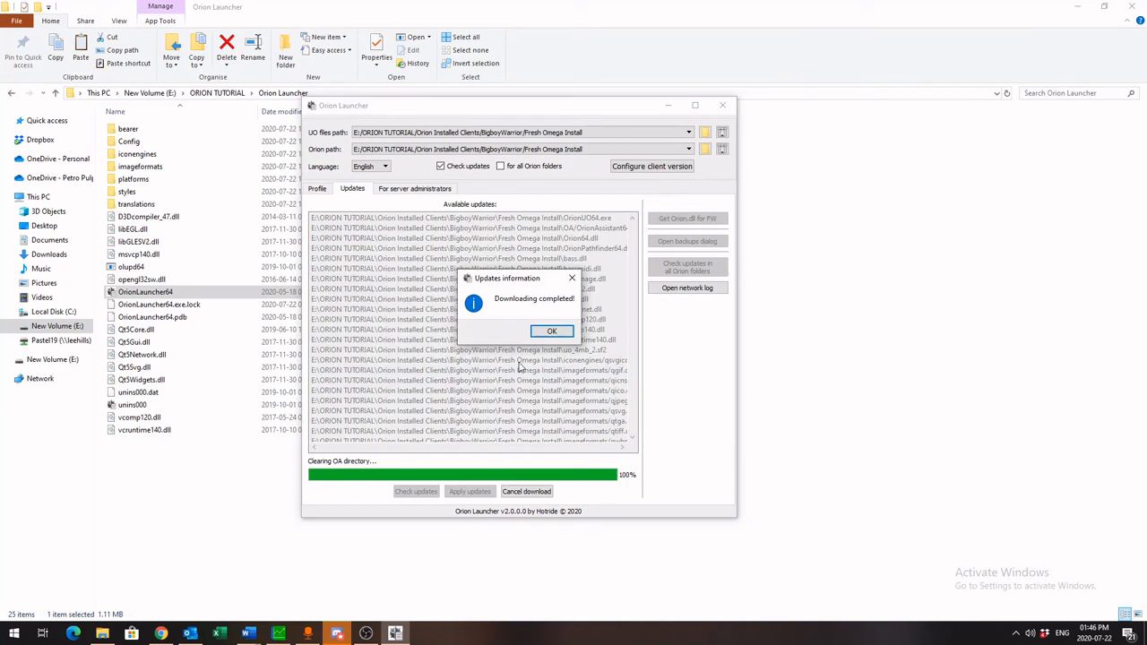
left_click(535, 332)
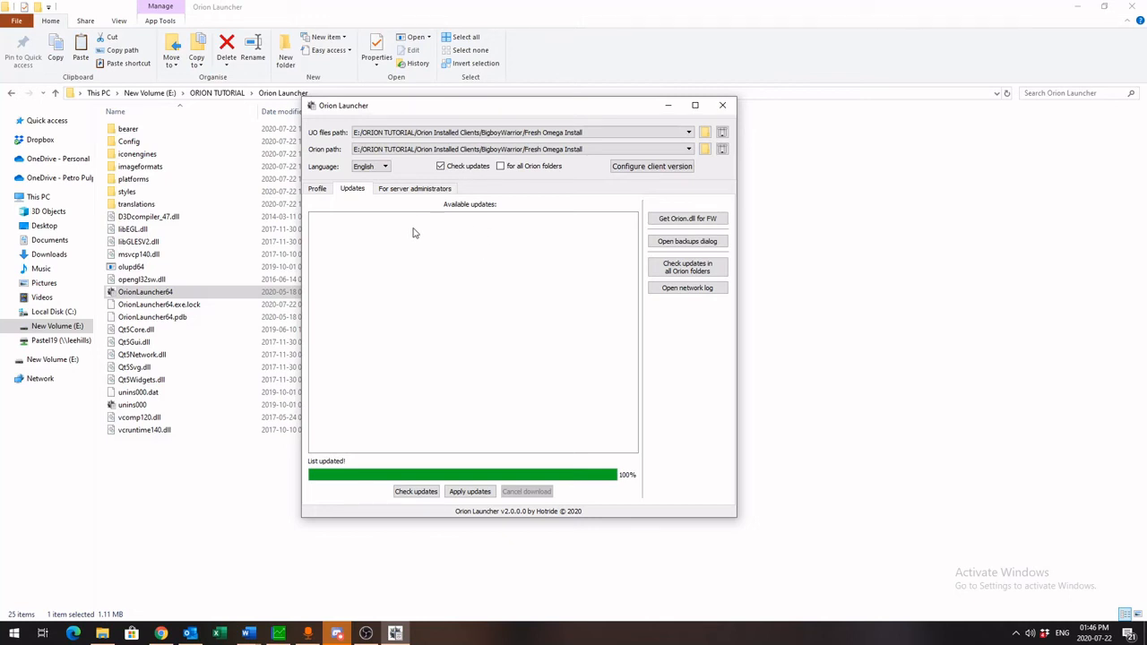
Open the backups dialog to examine the available OrionUO and OA versions, then close it
left_click(676, 243)
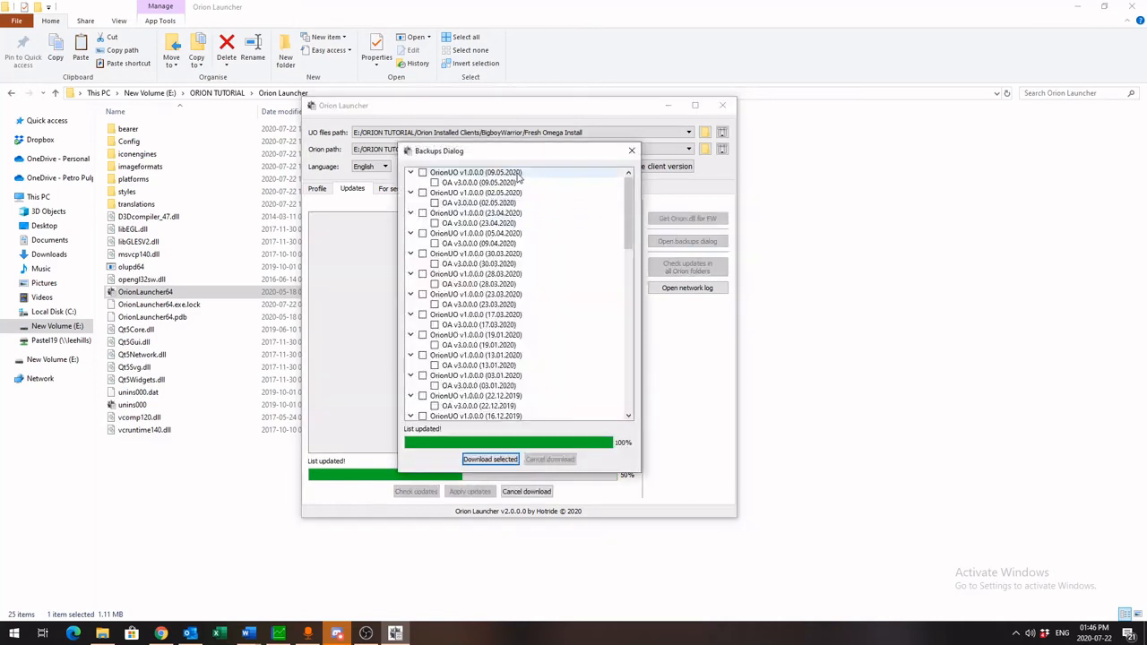
mouse_move(628, 200)
left_mouse_down()
mouse_move(627, 396)
mouse_move(629, 192)
left_mouse_up()
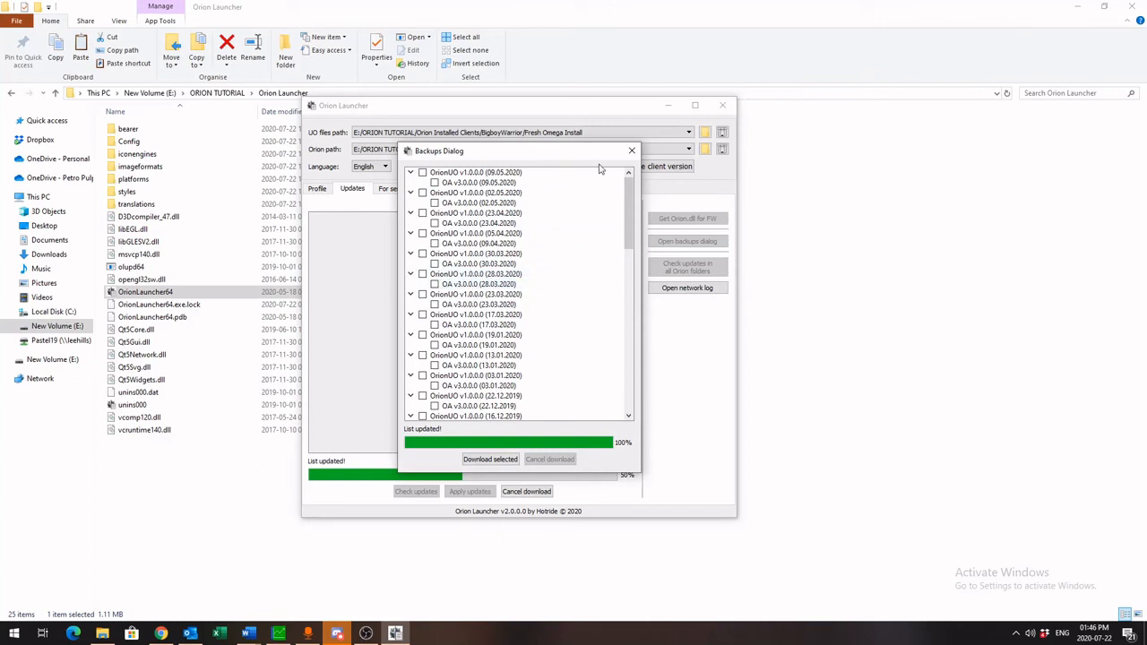
left_click(631, 152)
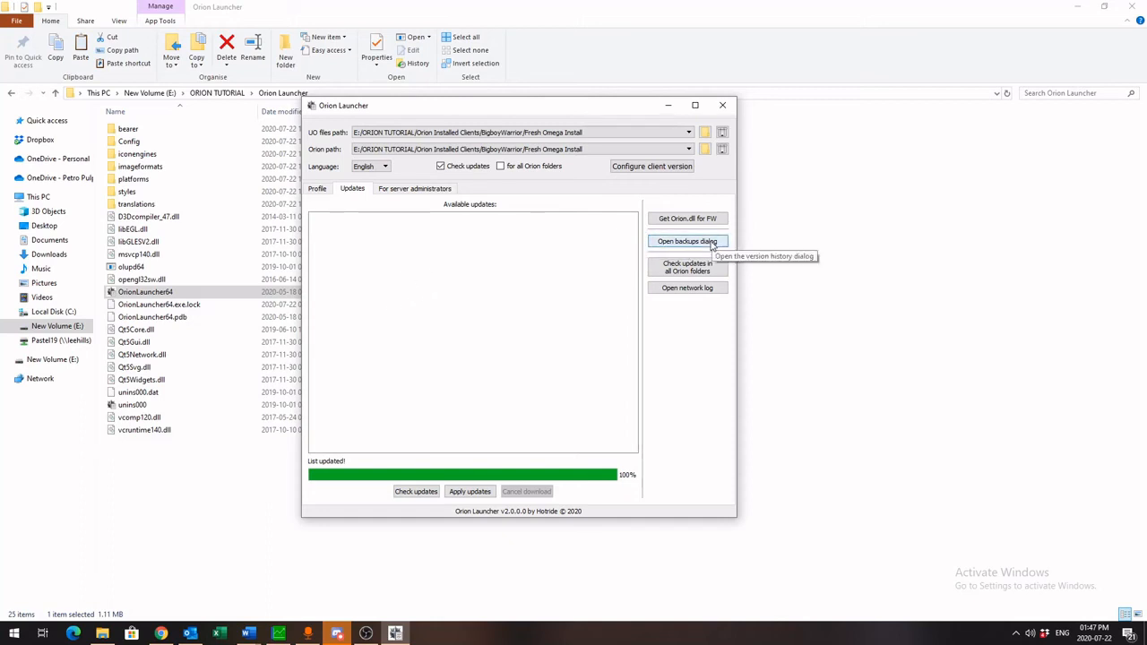
Add a new server group on the Profile tab and rename it ZHO
left_click(317, 191)
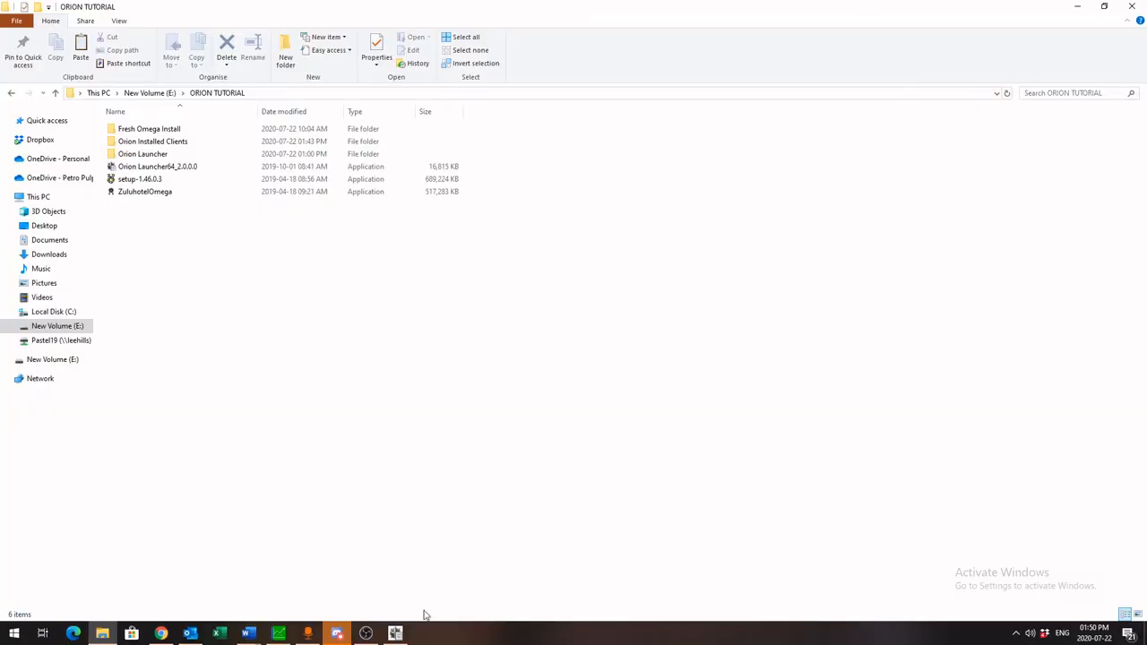
left_click(395, 634)
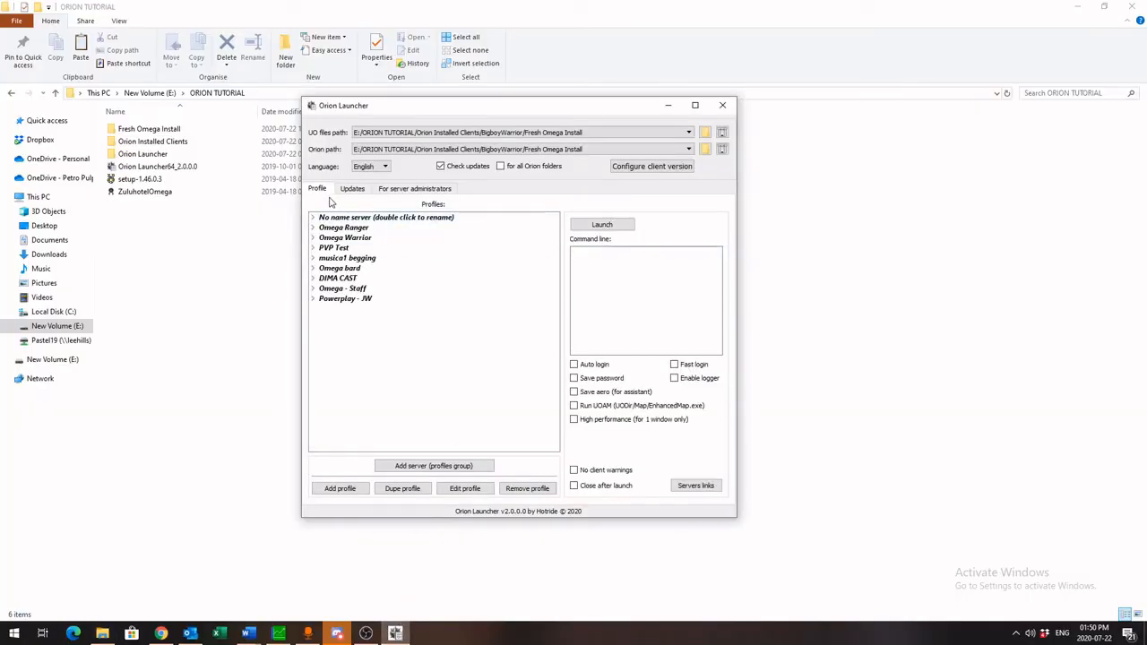
left_click(423, 467)
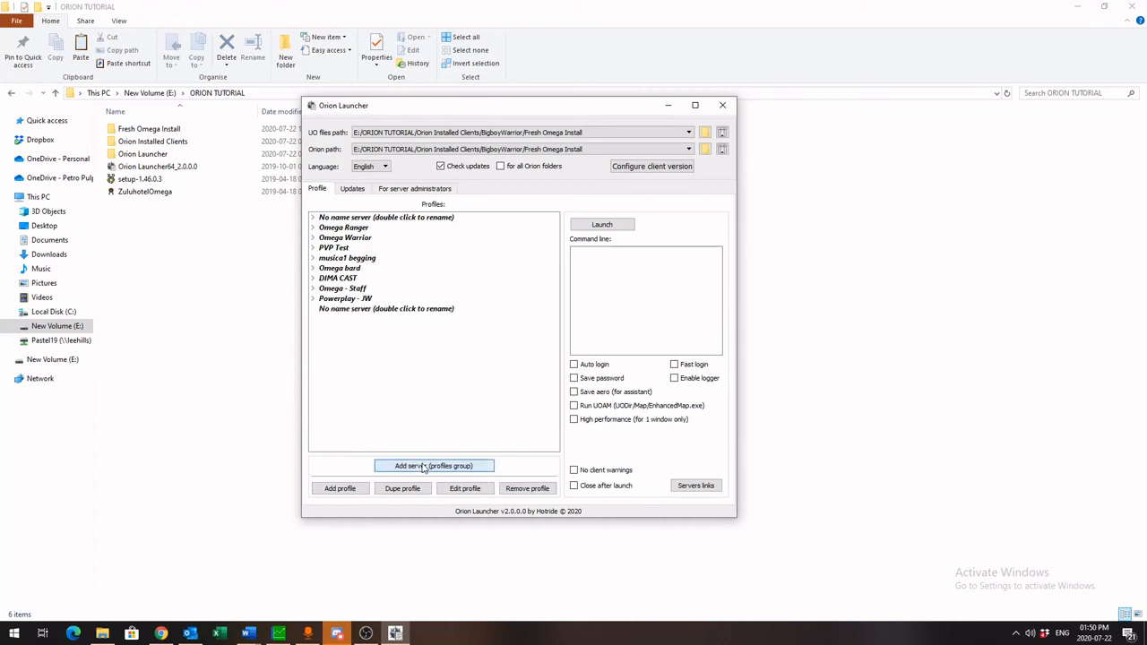
double_click(391, 312)
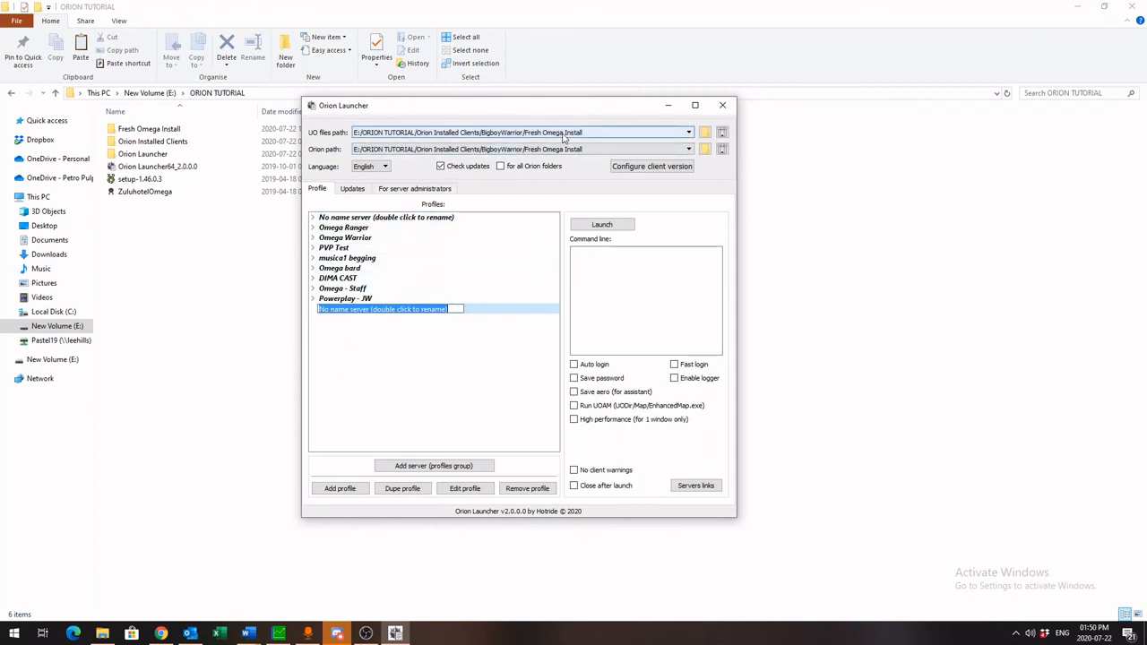
type("ZHO")
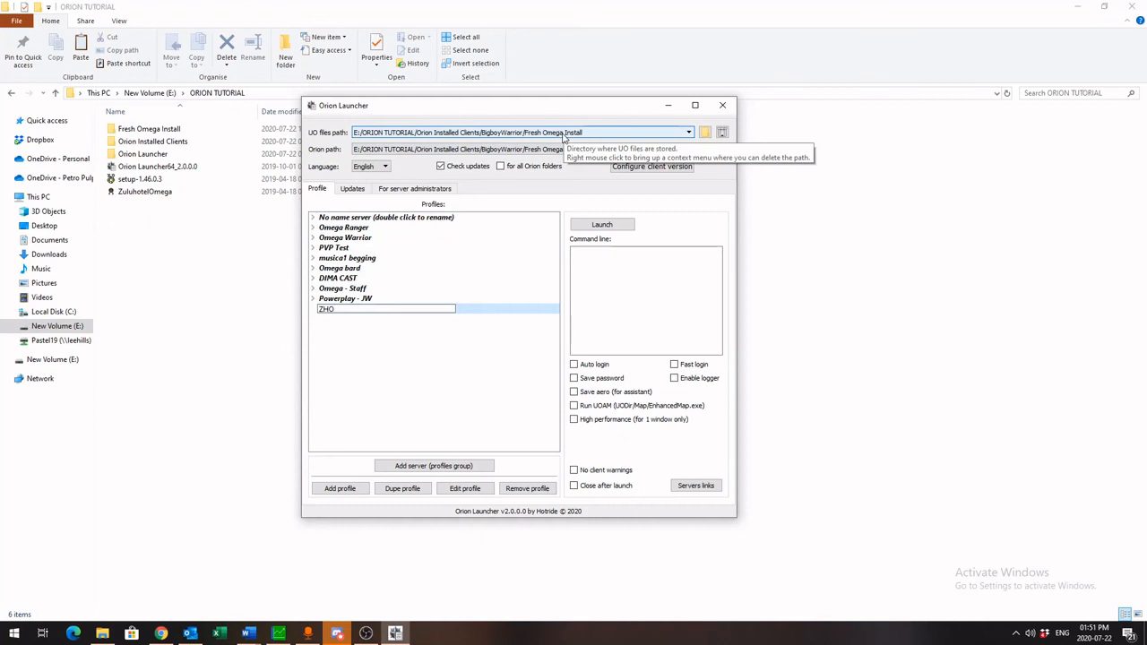
key("Return")
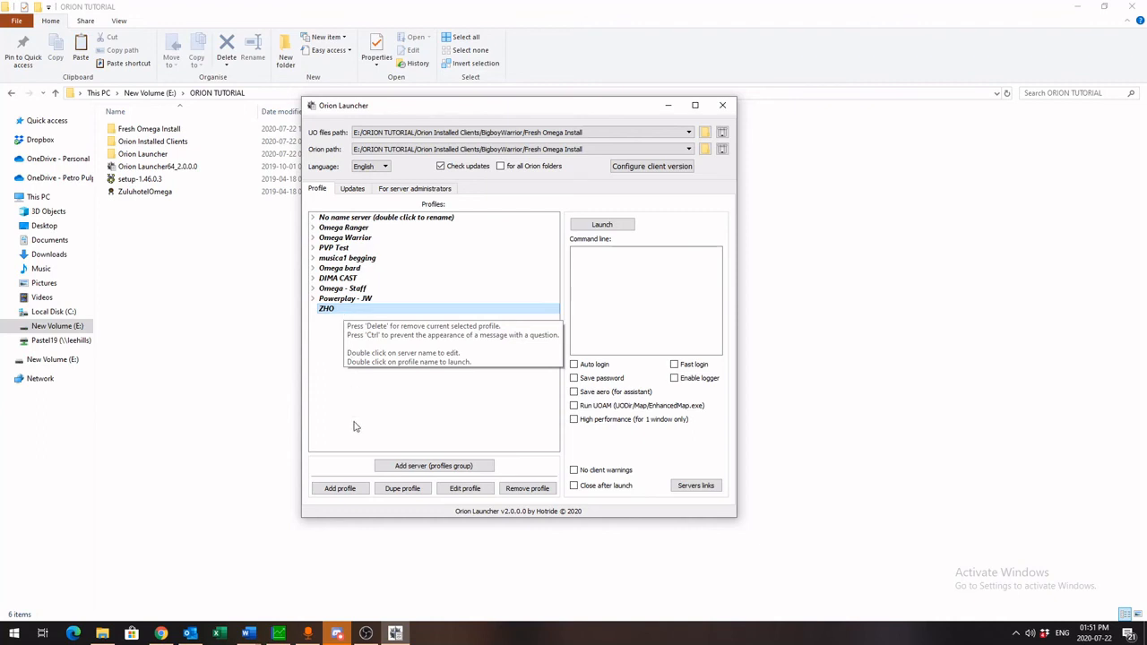
Add a Zulu Hotel Omega preset profile named Bigboy to the ZHO group and expand the group
left_click(346, 491)
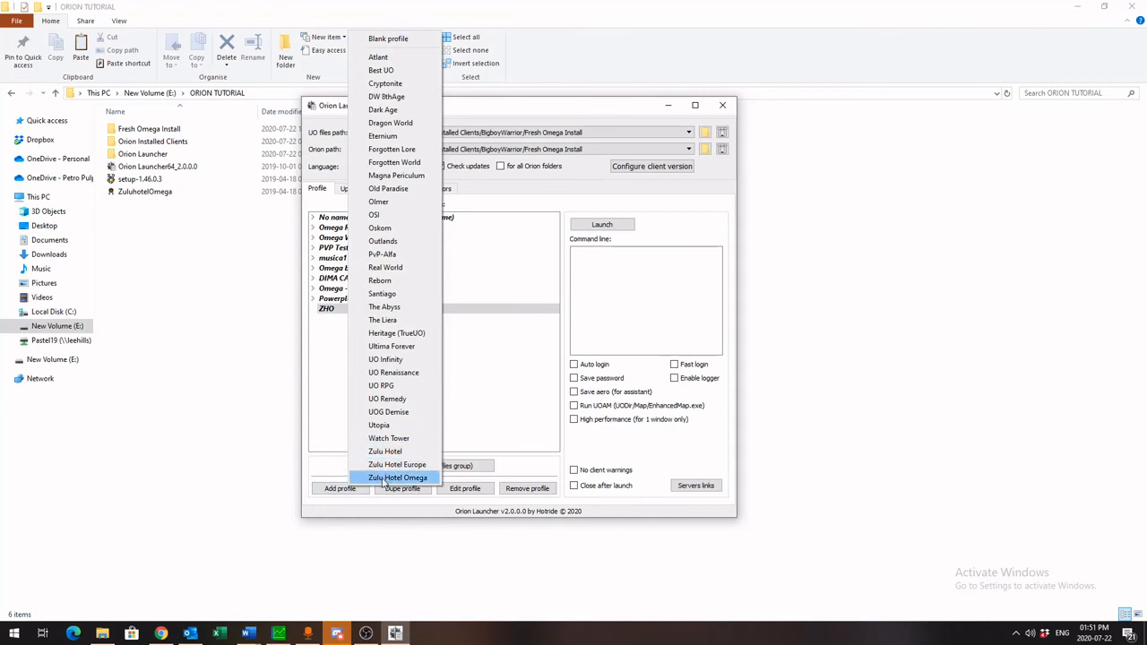
left_click(384, 479)
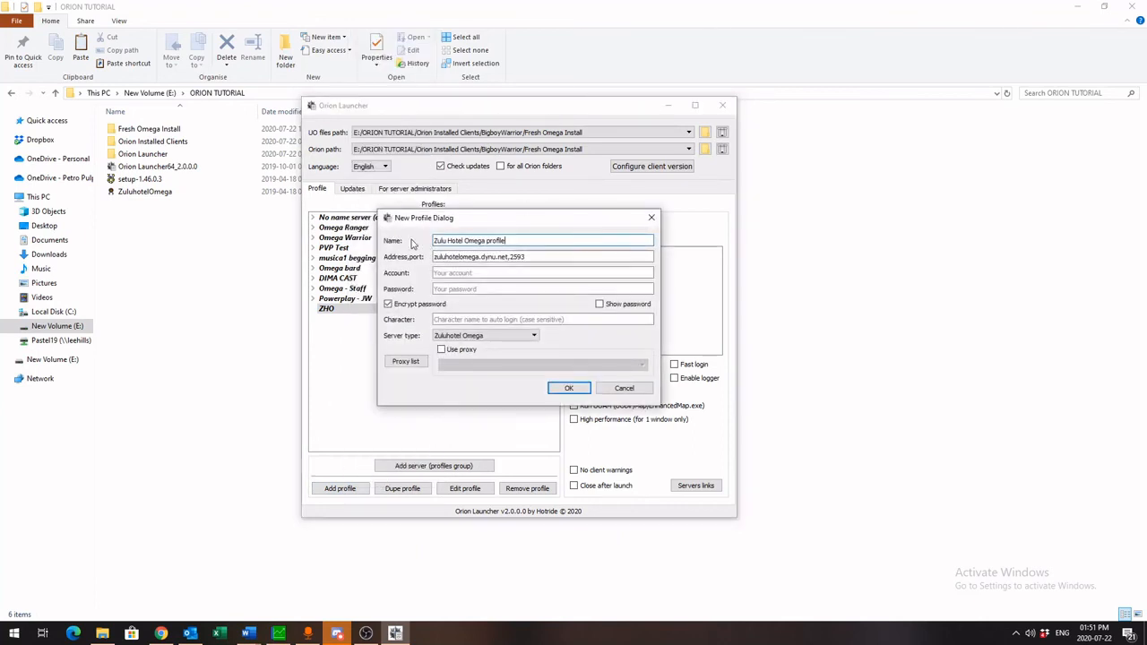
triple_click(509, 241)
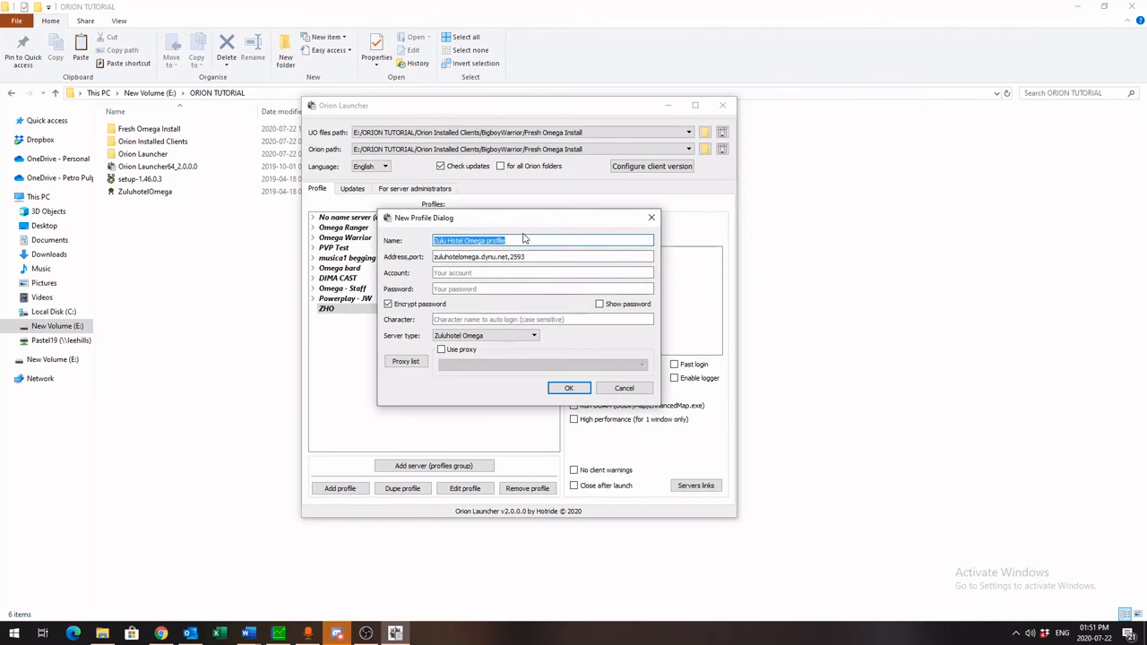
type("Bigboy")
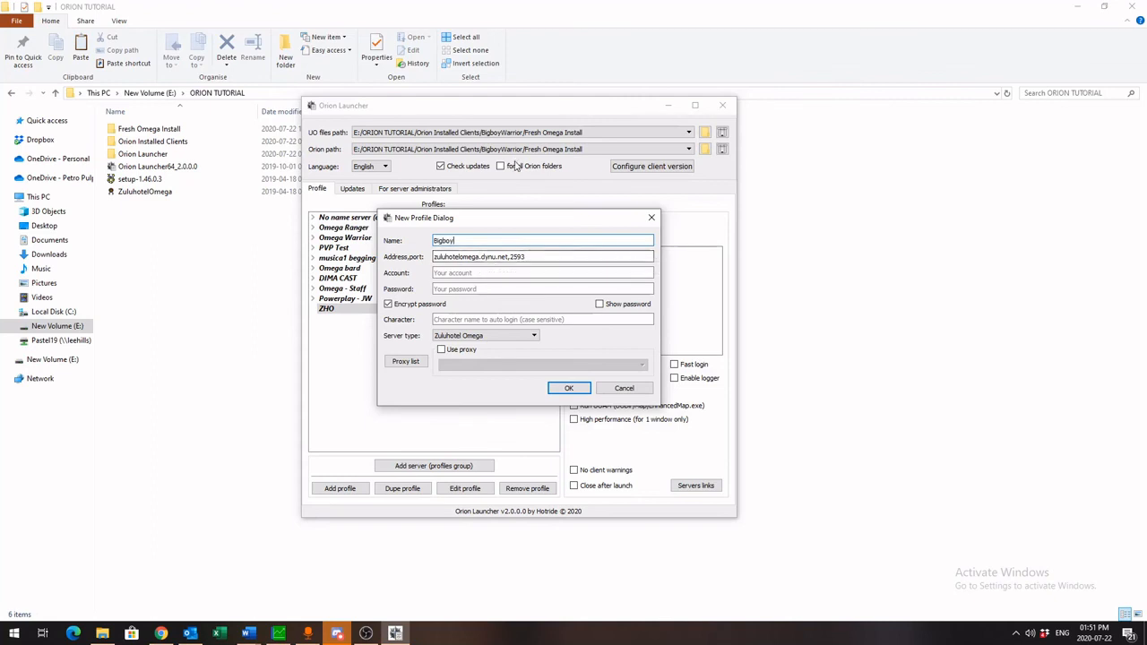
left_click(538, 257)
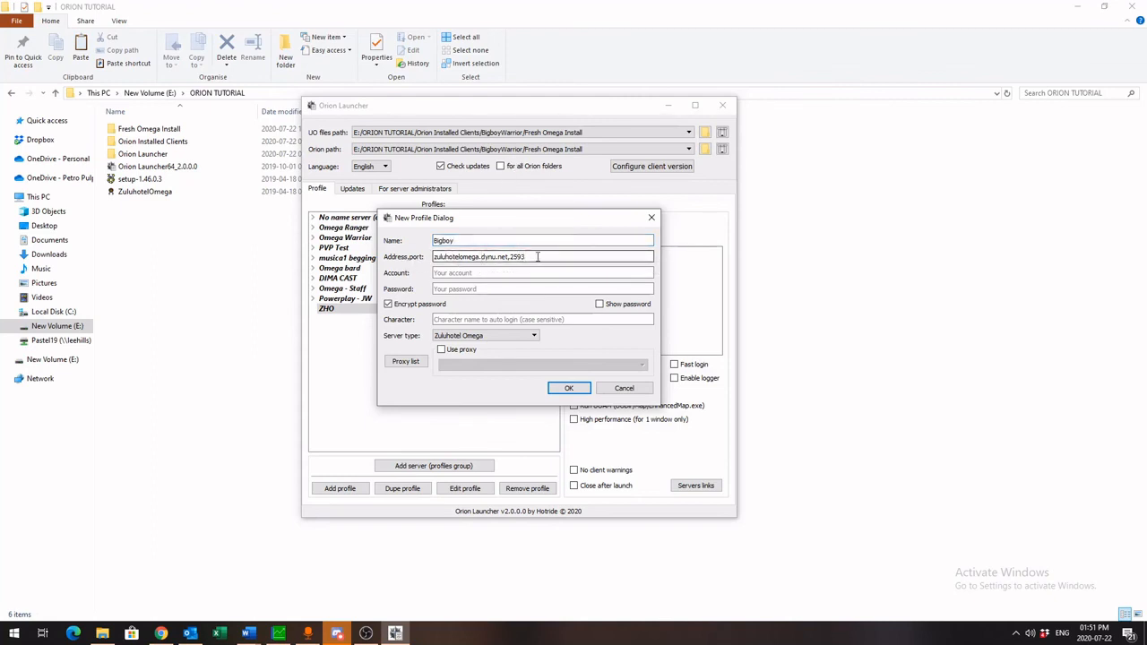
left_click(458, 271)
left_click(456, 287)
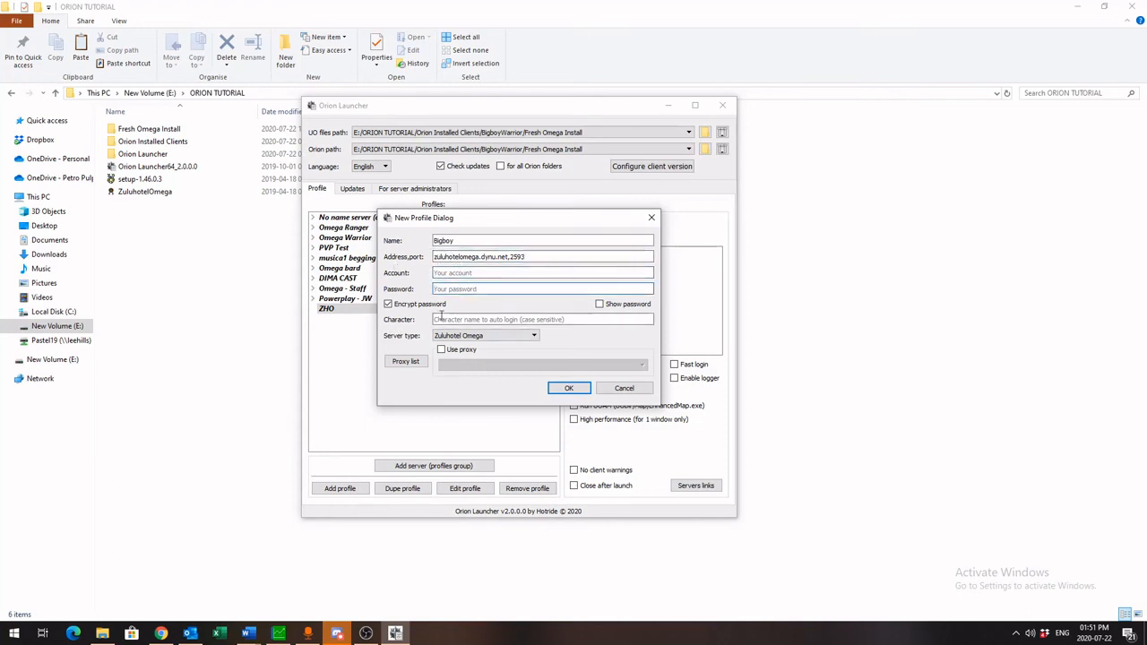
left_click(571, 389)
left_click(346, 321)
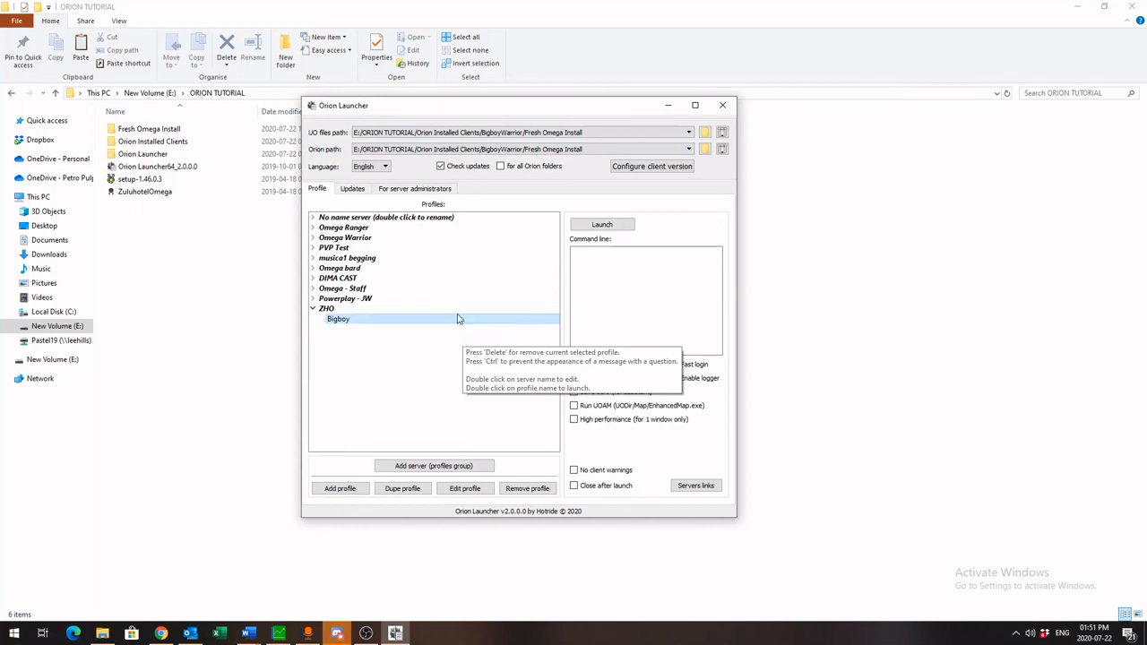
Launch the Bigboy profile and open the Options sub-tab of the Orion assistant's Main page
double_click(364, 323)
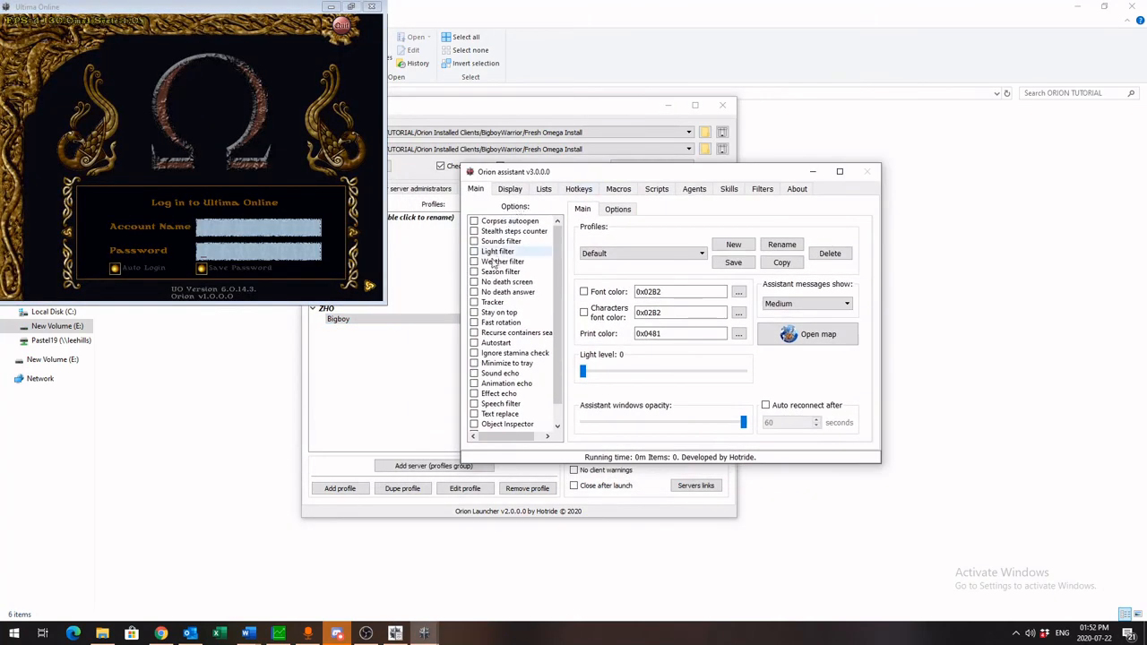
mouse_move(558, 305)
left_mouse_down()
mouse_move(558, 318)
mouse_move(560, 291)
left_mouse_up()
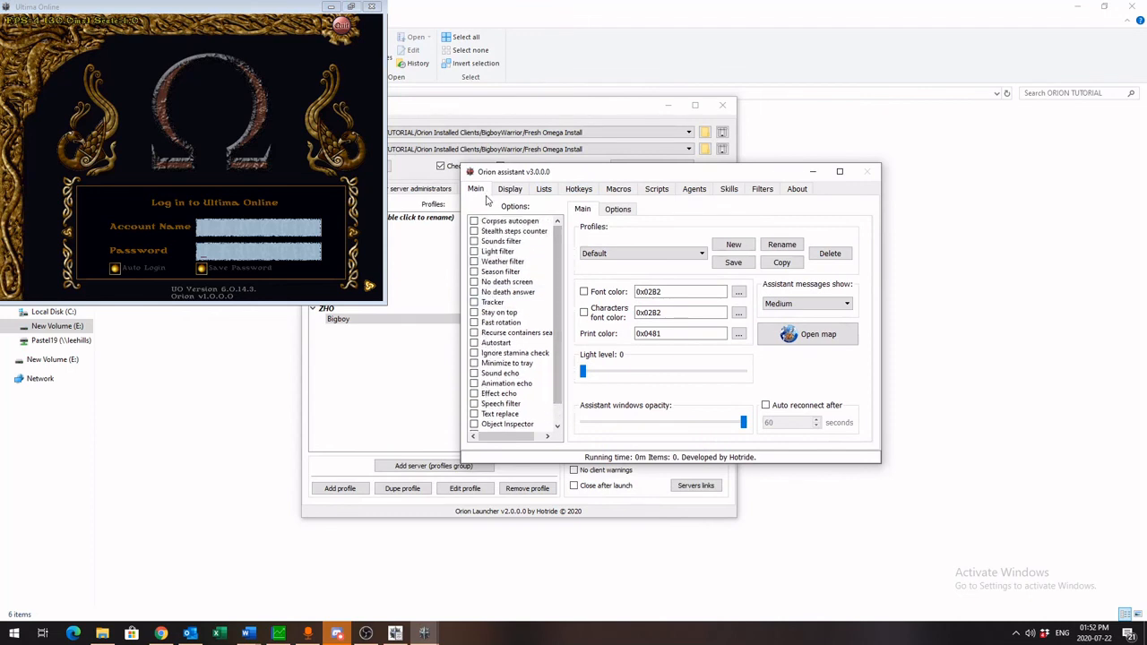
left_click(507, 192)
left_click(476, 189)
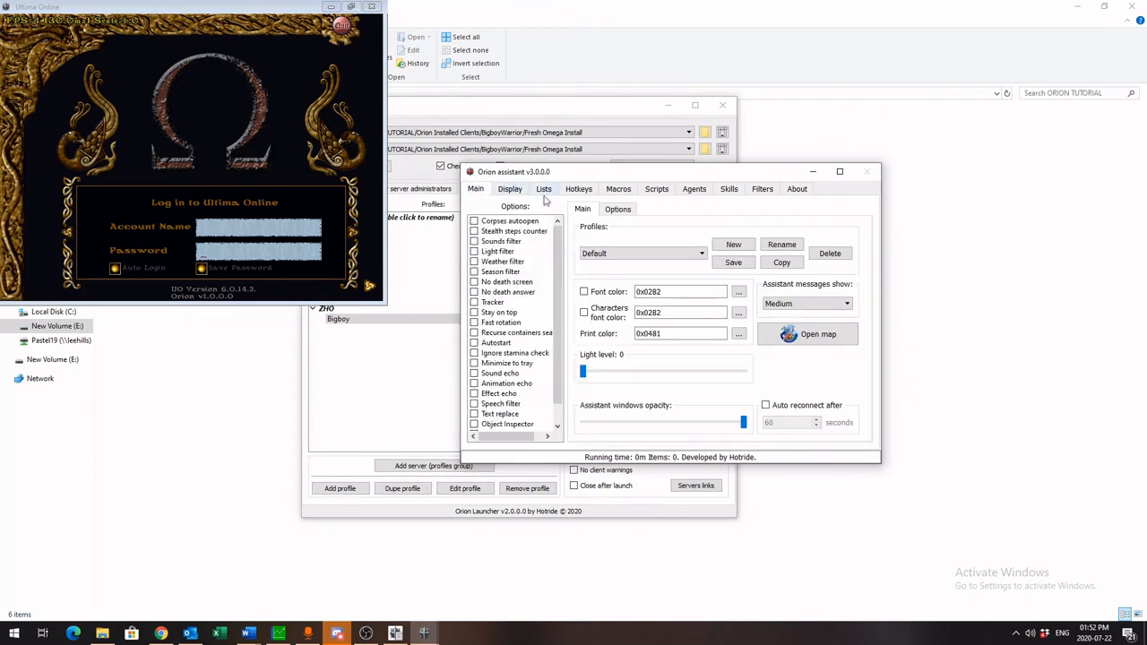
left_click(618, 211)
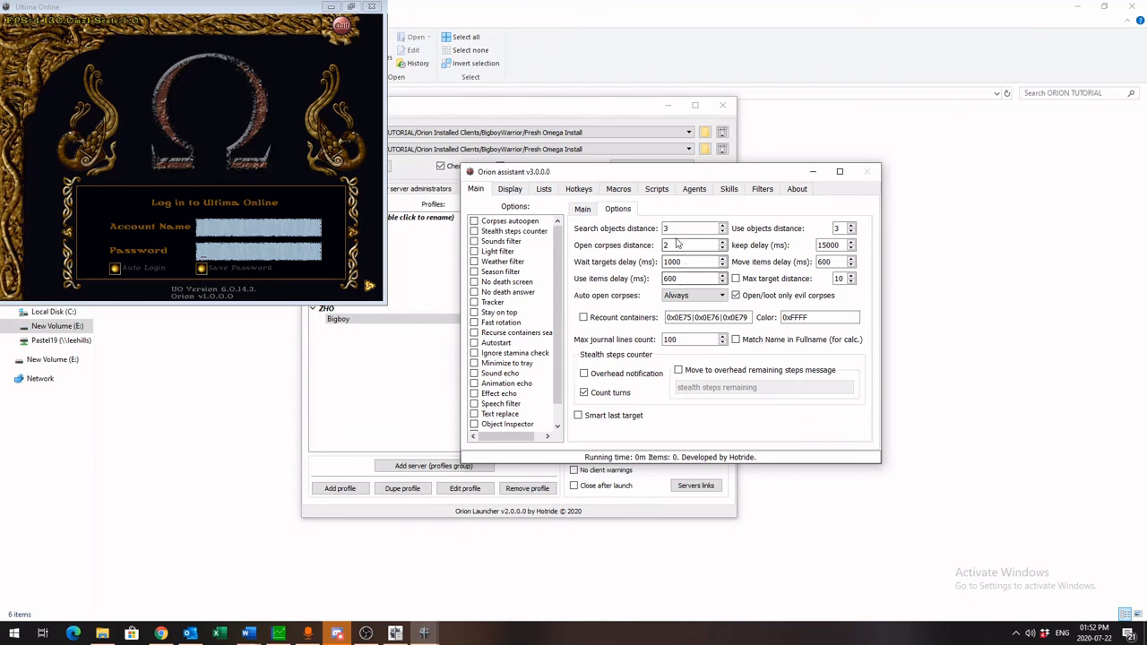
Browse the Orion assistant's Hotkeys, Macros, Scripts, Agents, Skills and Filters pages, then return to the Main page's Main sub-tab
left_click(578, 191)
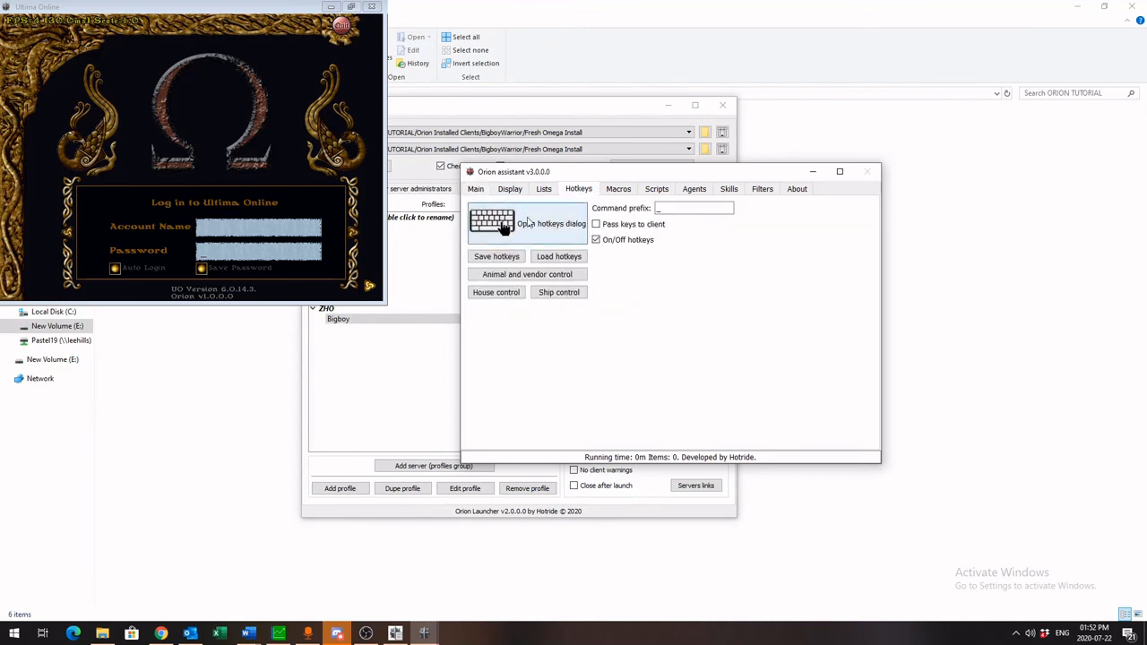
left_click(620, 191)
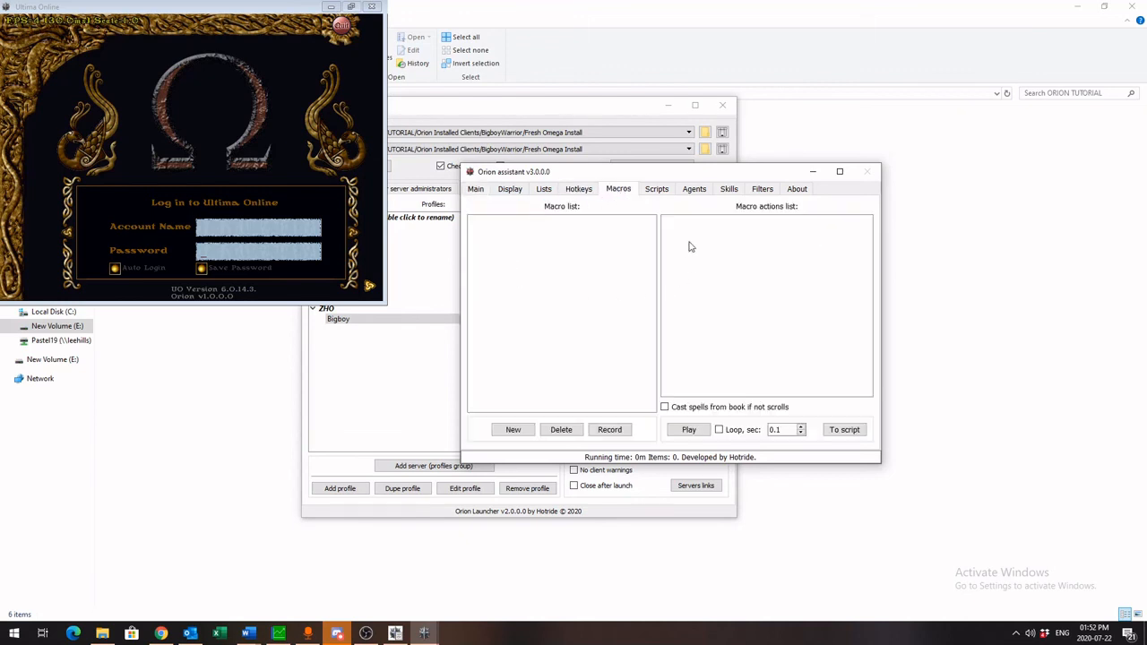
left_click(655, 191)
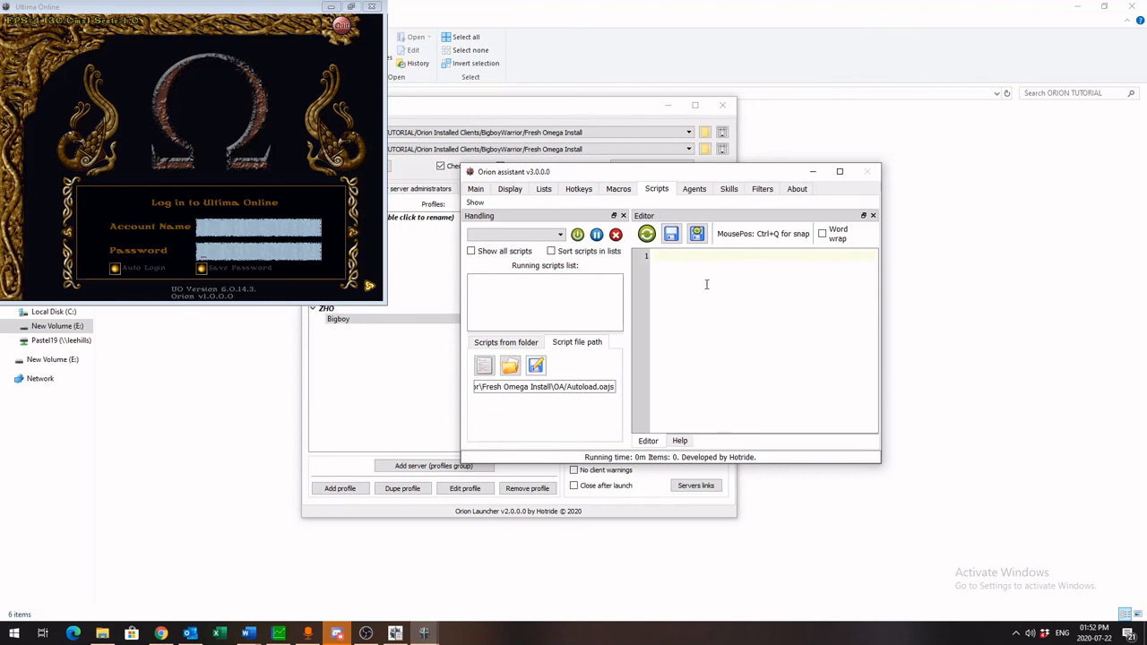
left_click(693, 190)
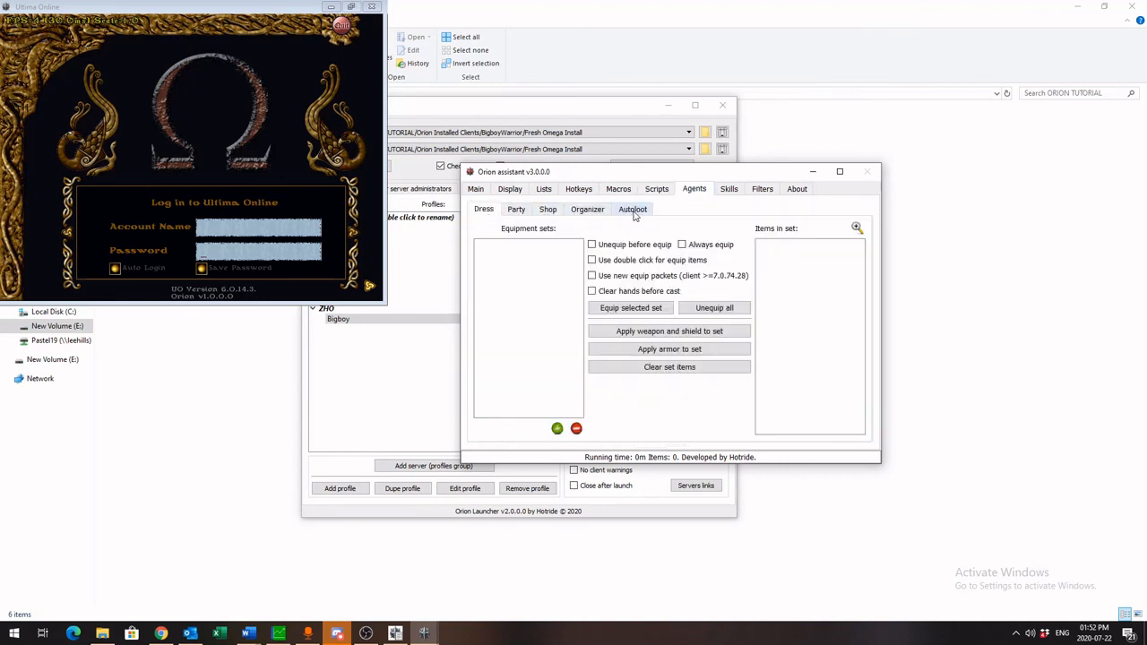
left_click(729, 190)
left_click(762, 190)
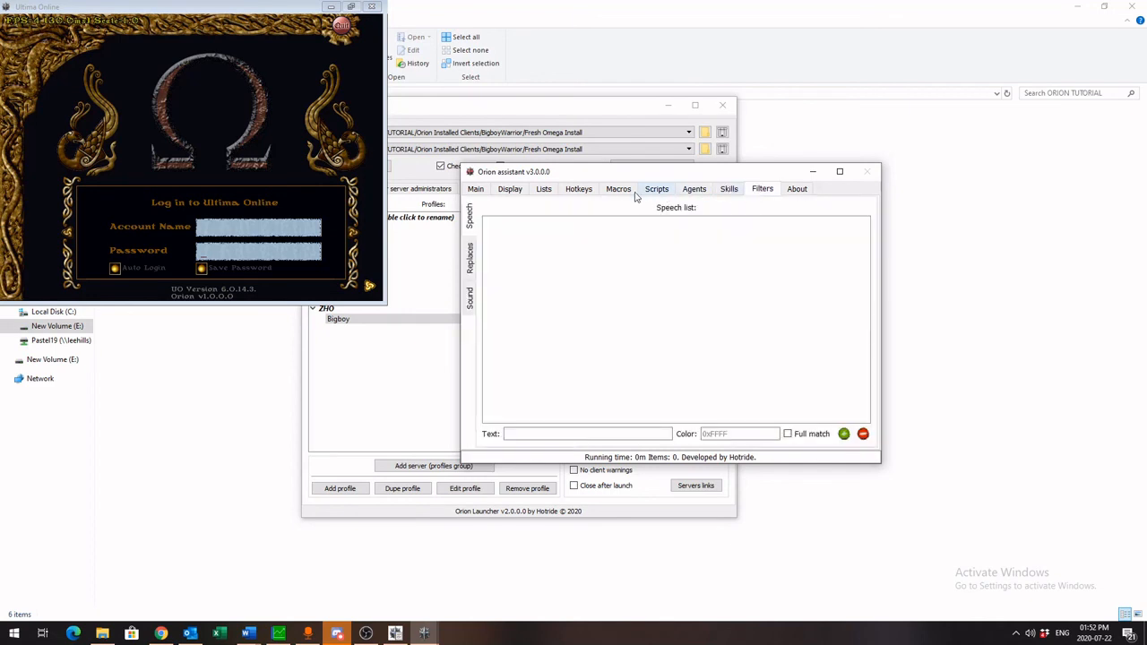
left_click(477, 190)
left_click(584, 210)
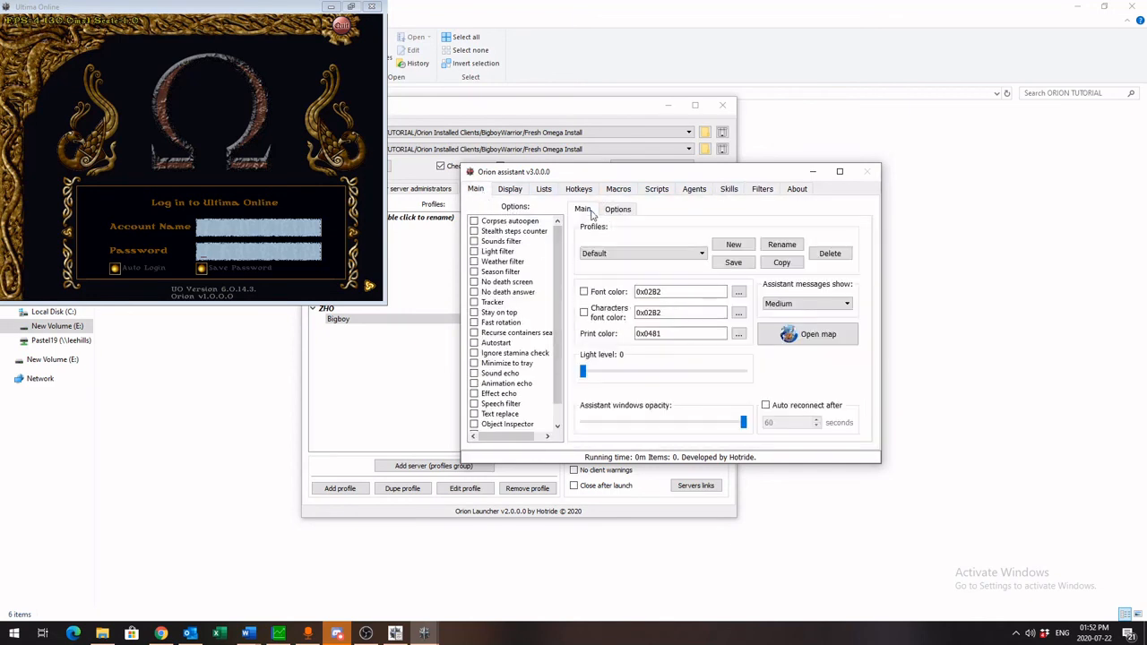